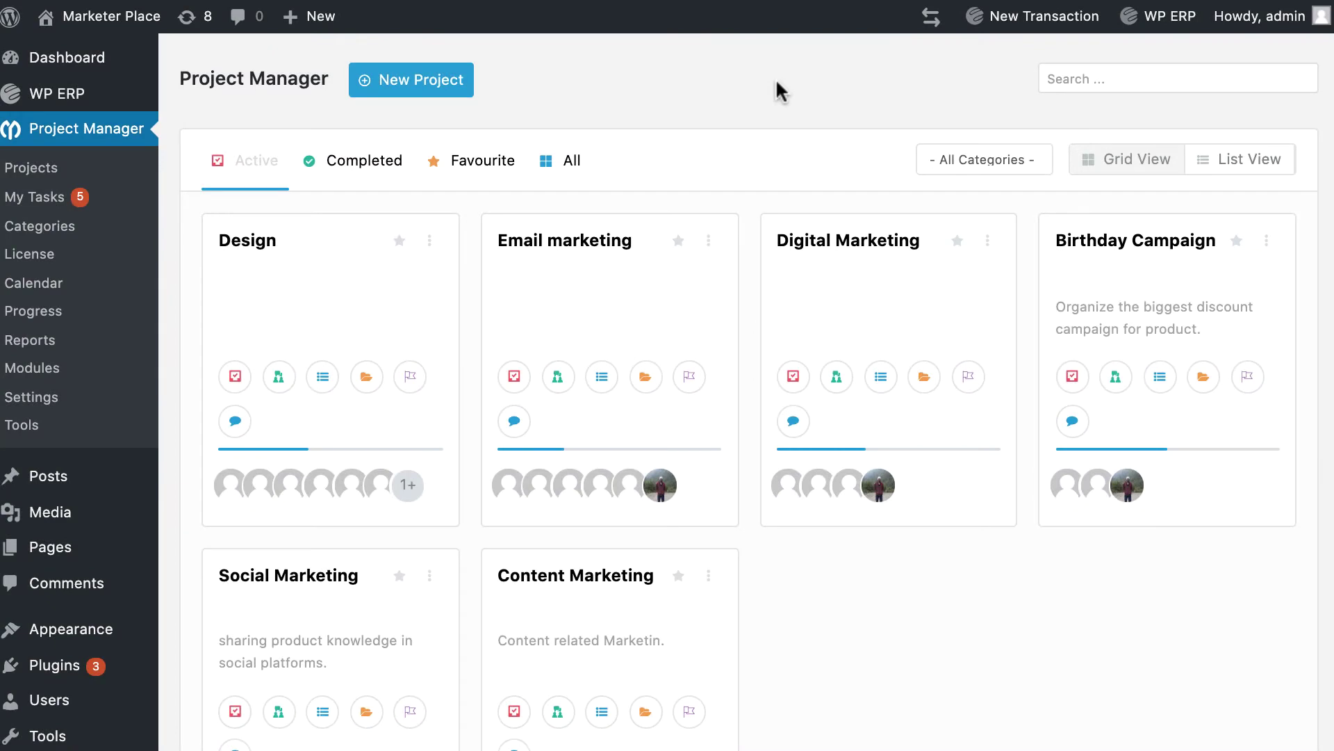
Switch on the KanBan Board module in Modules, then return to the Projects list.
scroll(776, 82, down, 2)
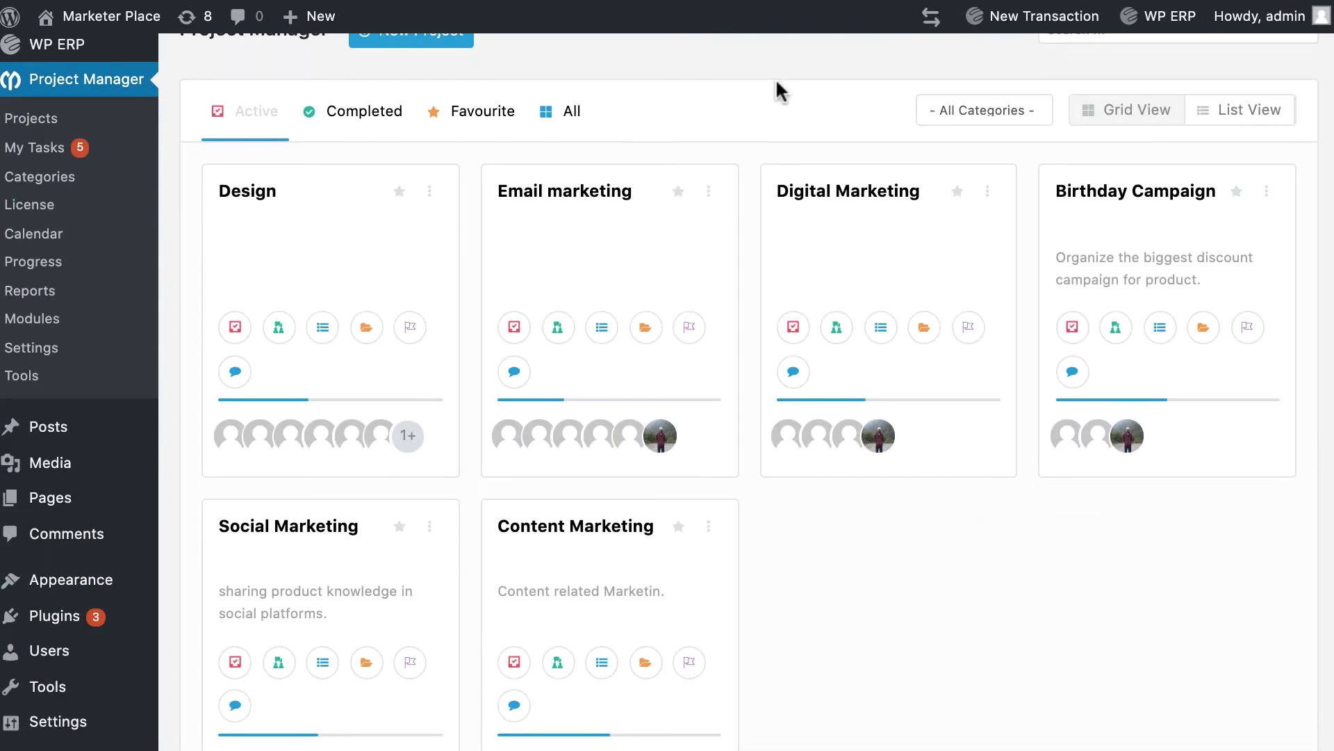
scroll(776, 82, down, 1)
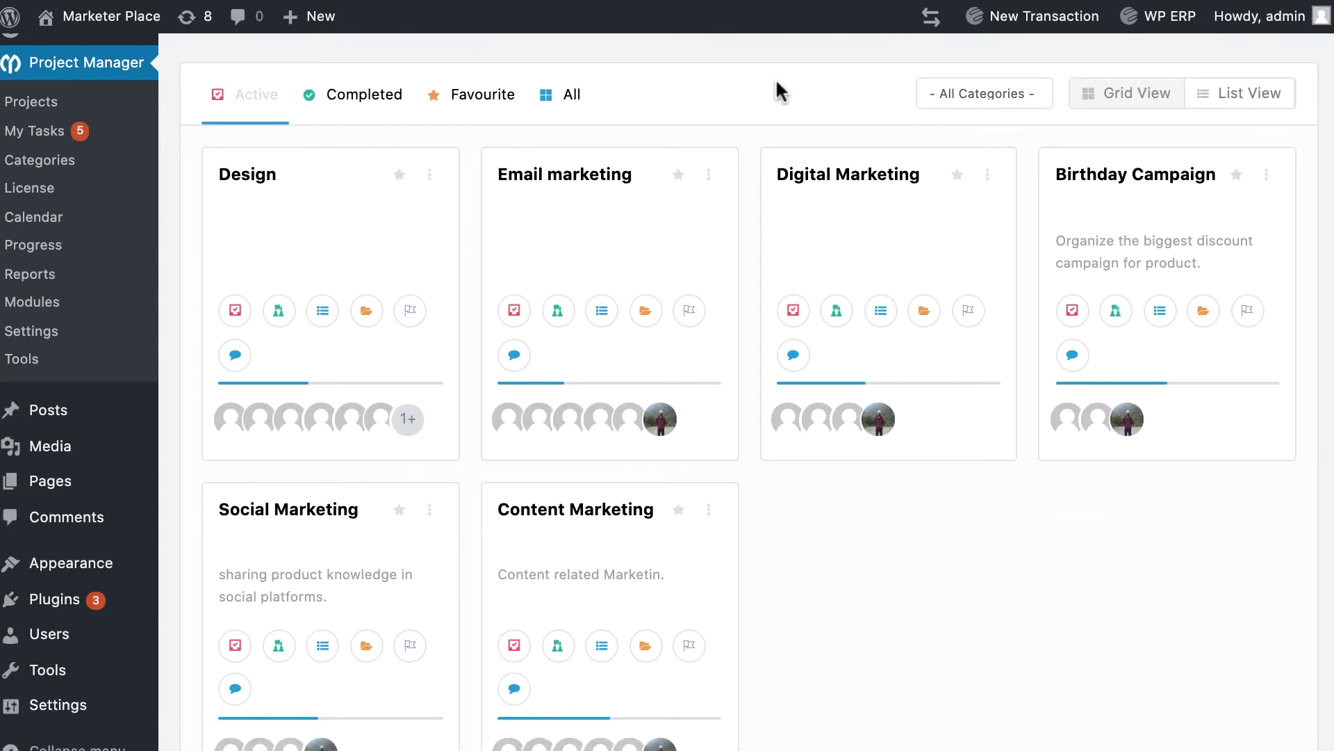
scroll(776, 82, down, 2)
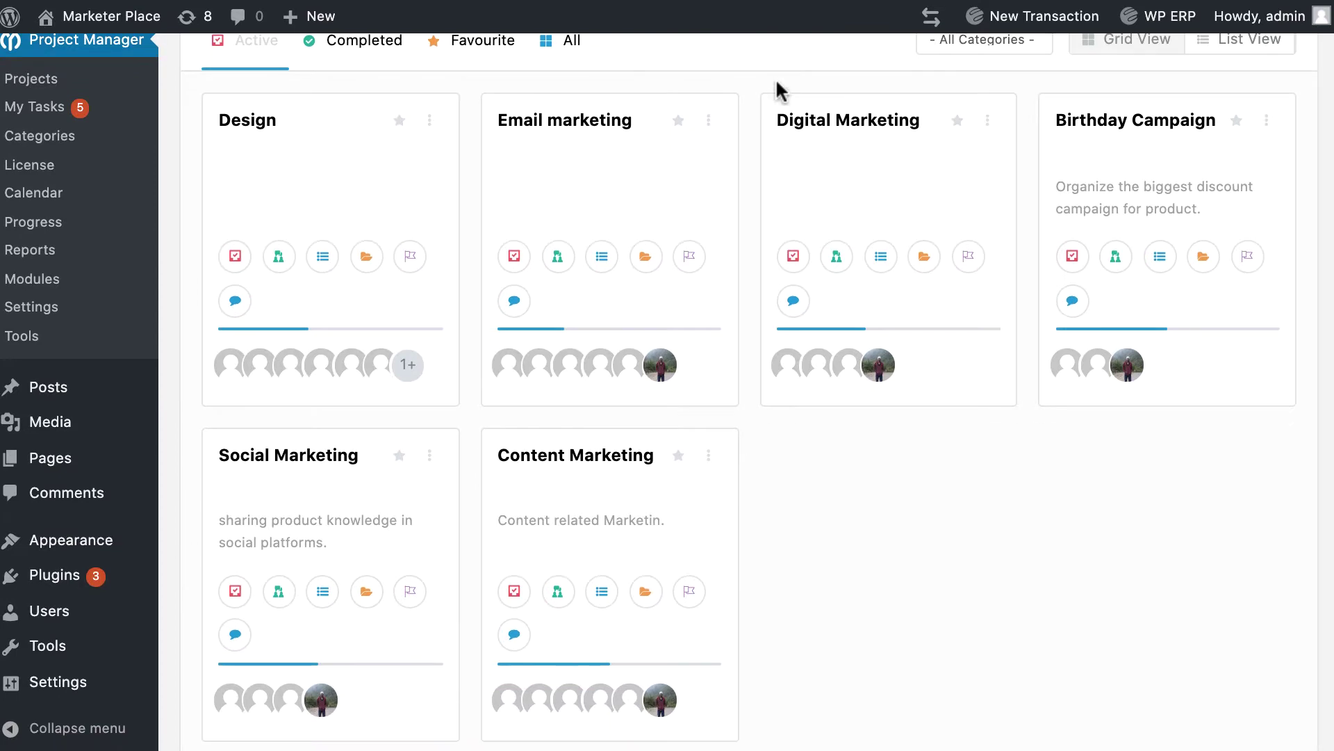
scroll(776, 82, down, 3)
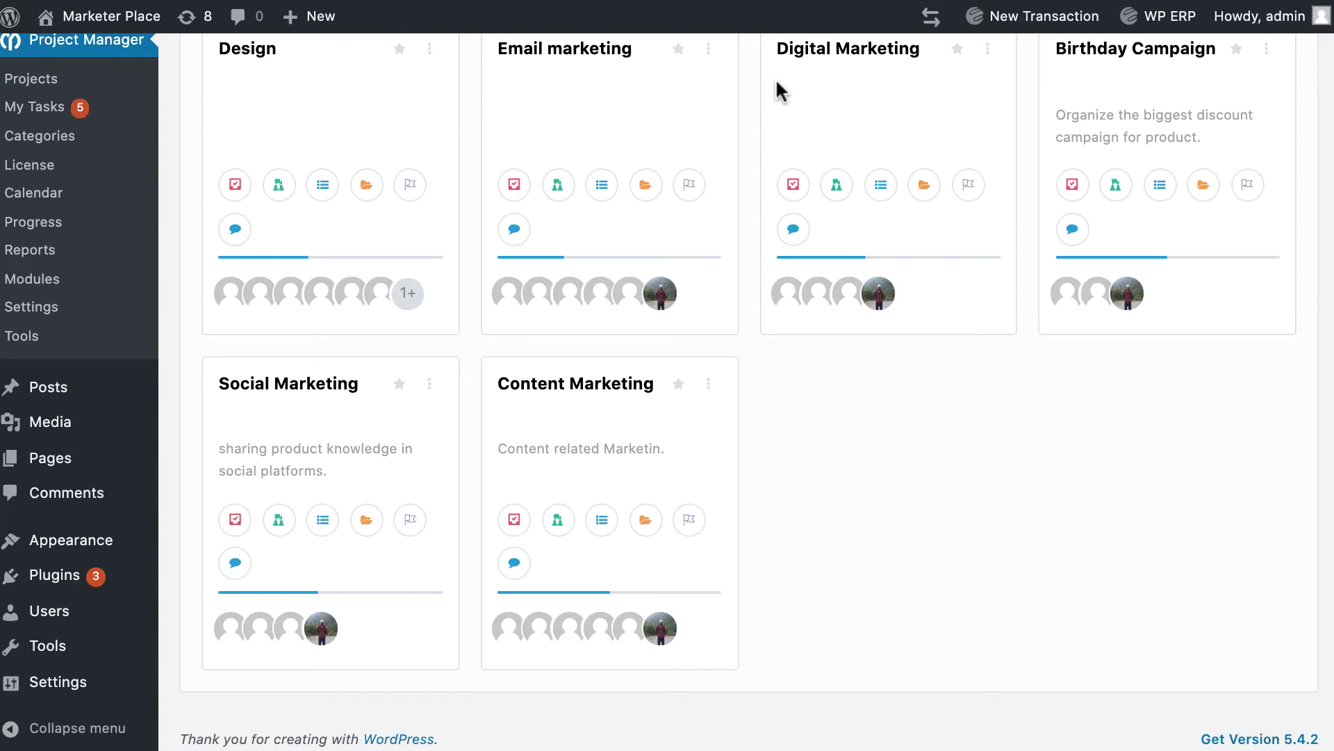
click(10, 279)
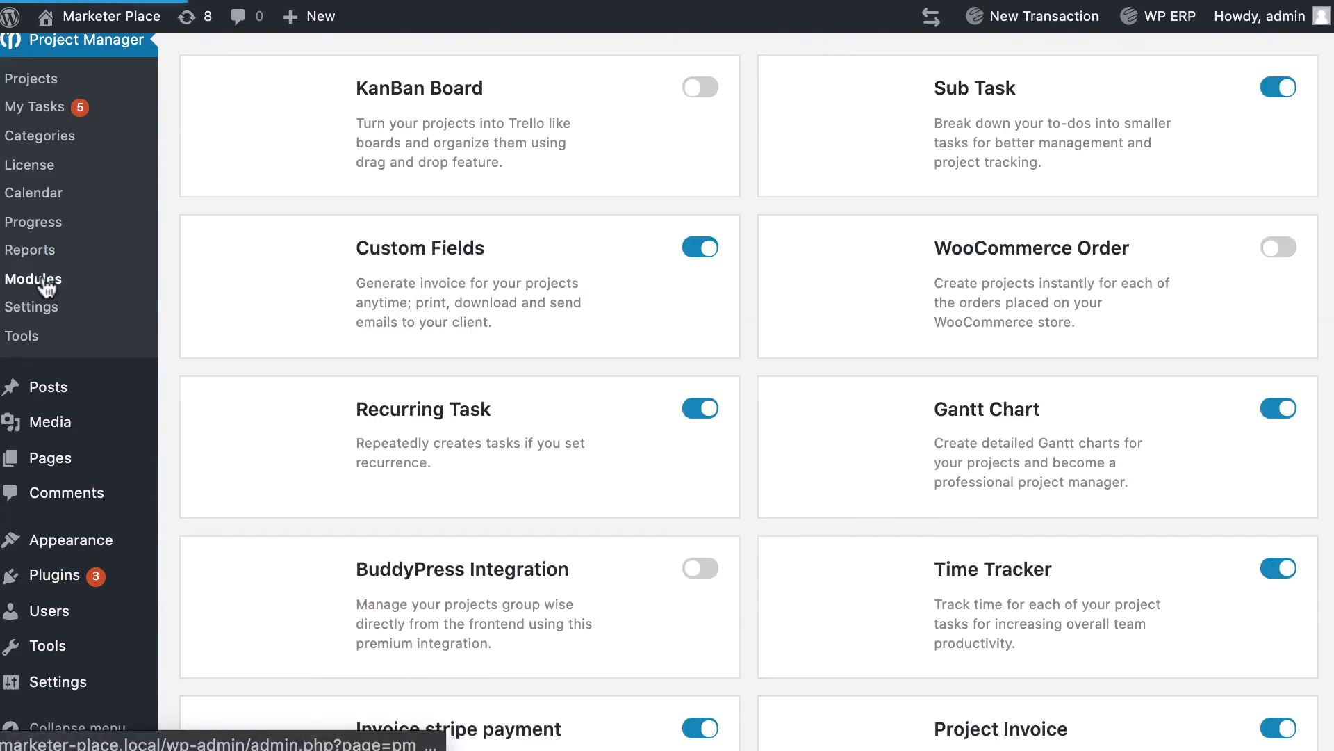
click(708, 89)
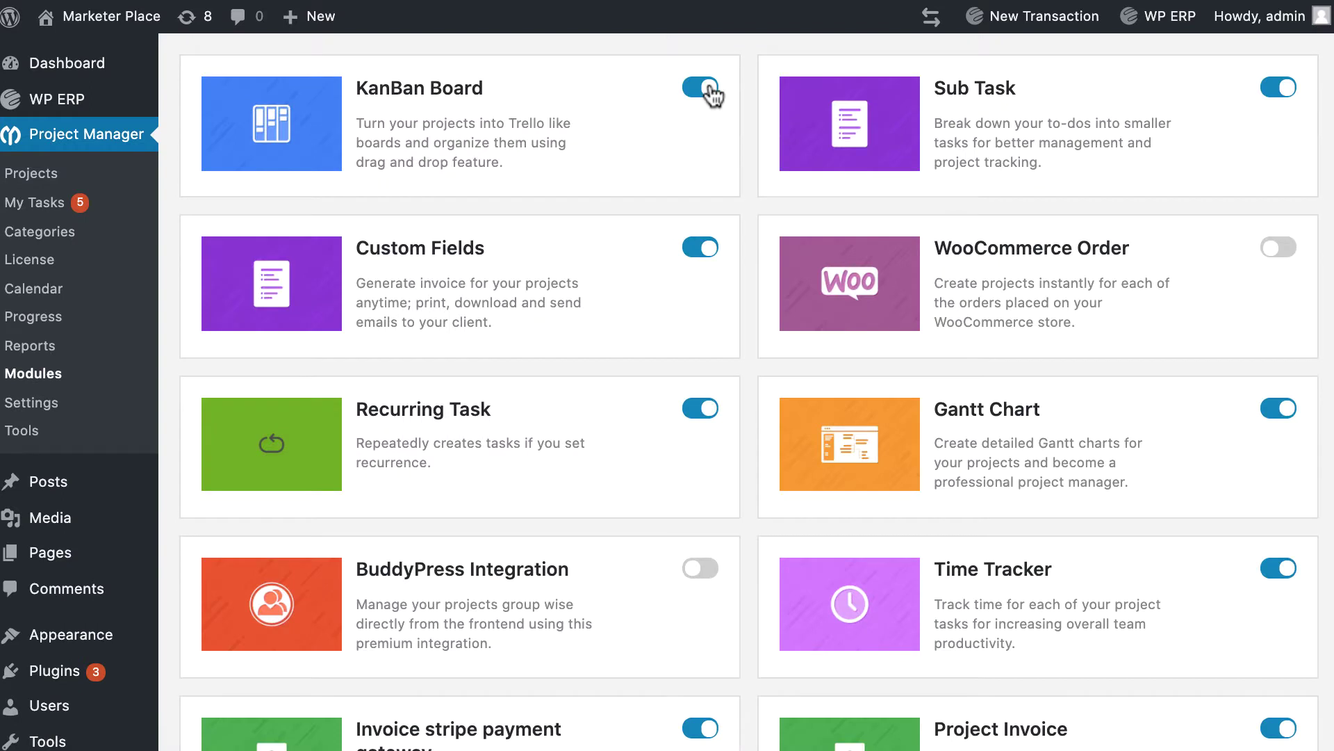
click(41, 180)
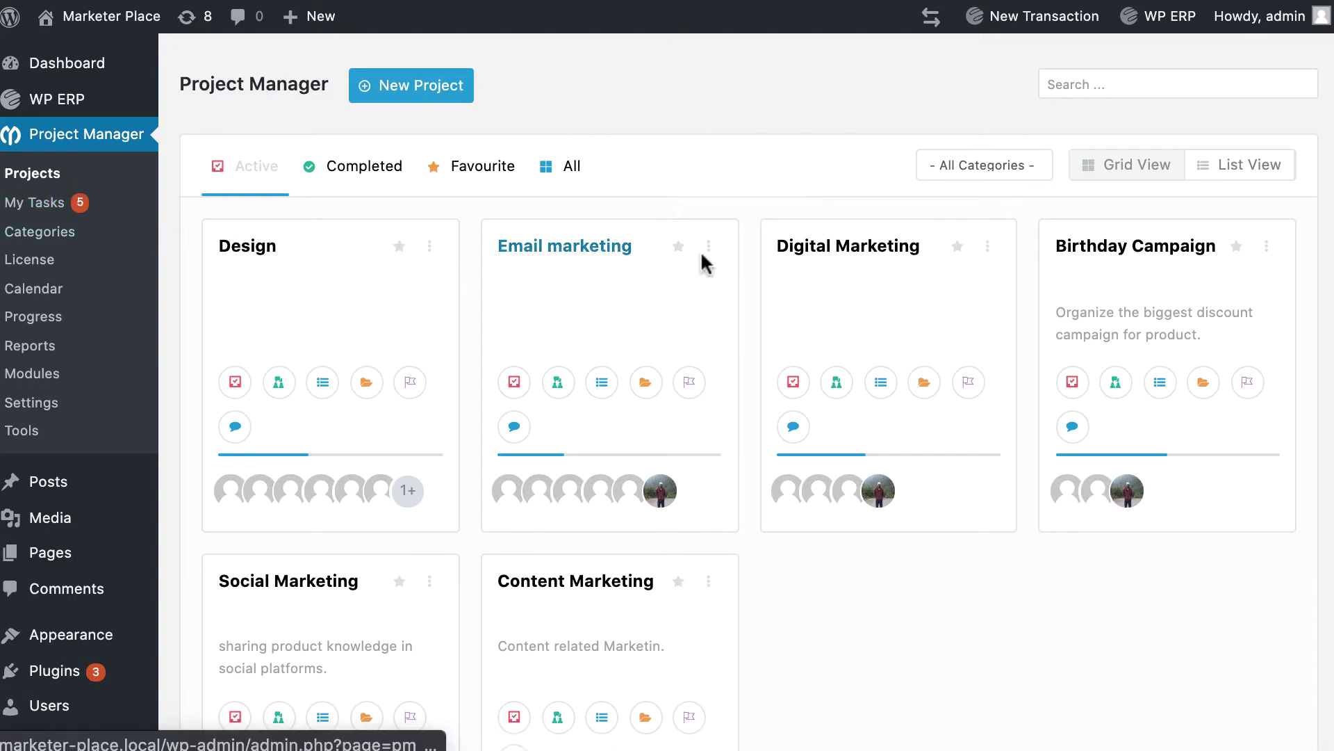
Open the Digital Marketing project and view its Task Lists tab.
click(818, 249)
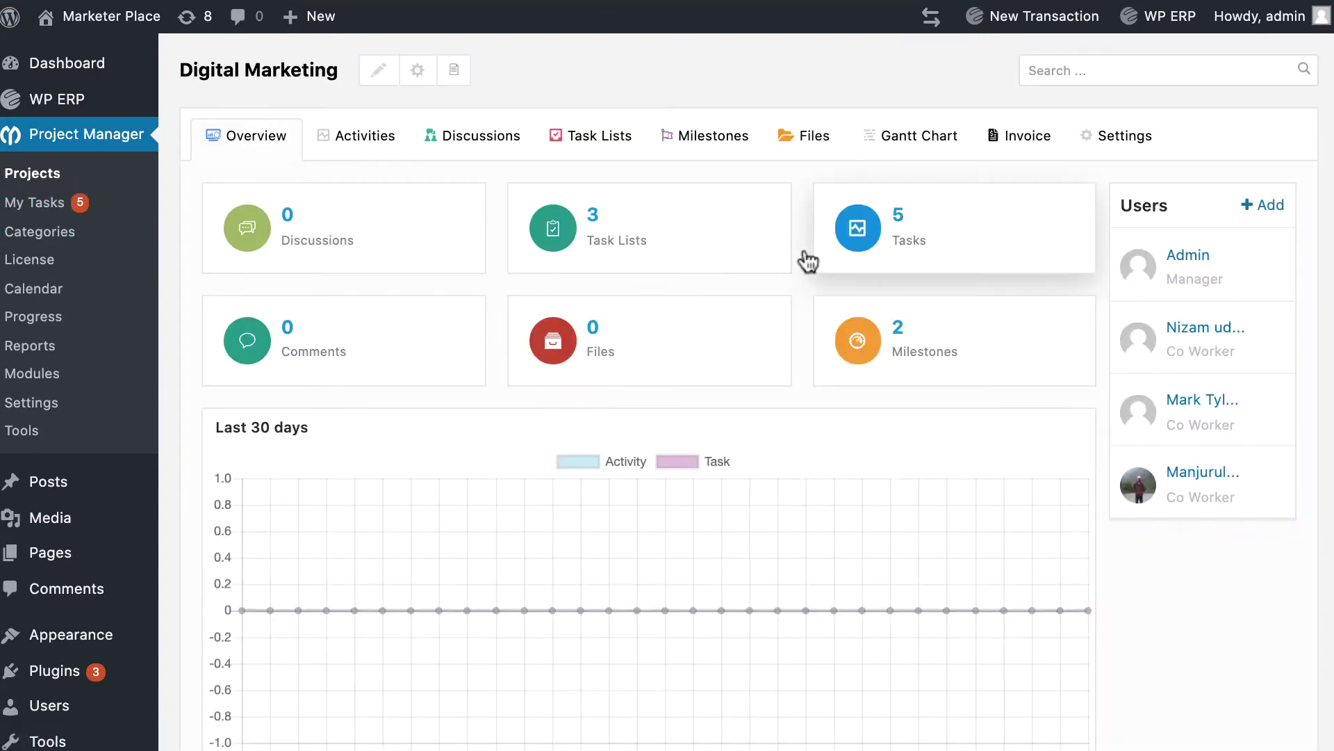
click(584, 141)
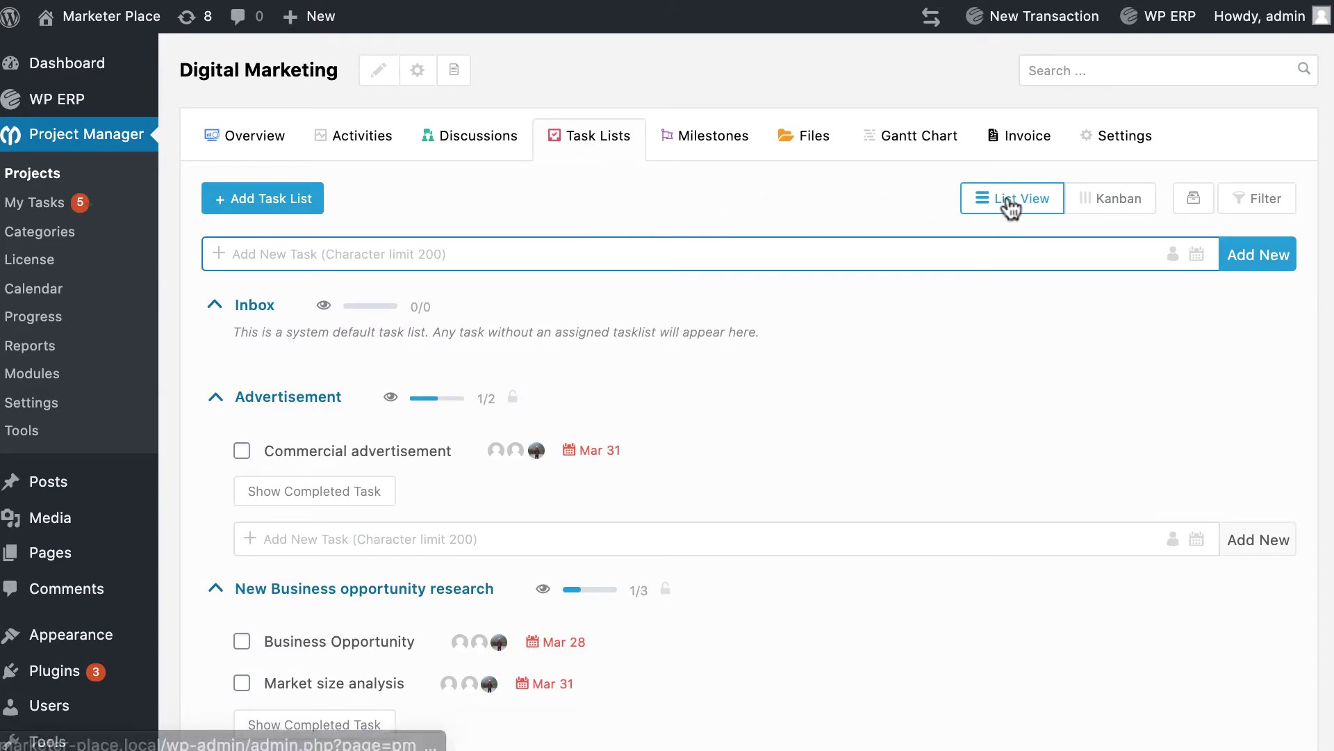
Switch the Digital Marketing task lists to Kanban view with Open, In Progress, Done and Overdue columns.
click(1093, 202)
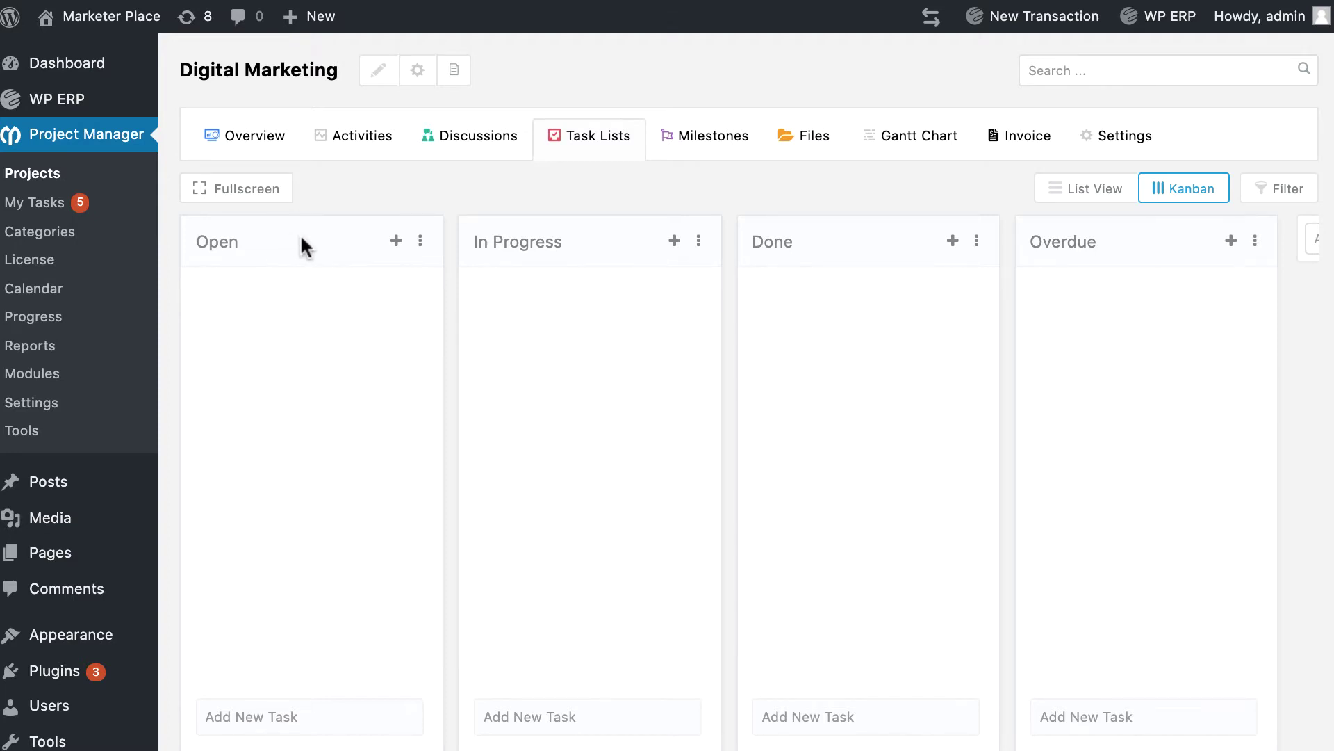
scroll(303, 239, down, 1)
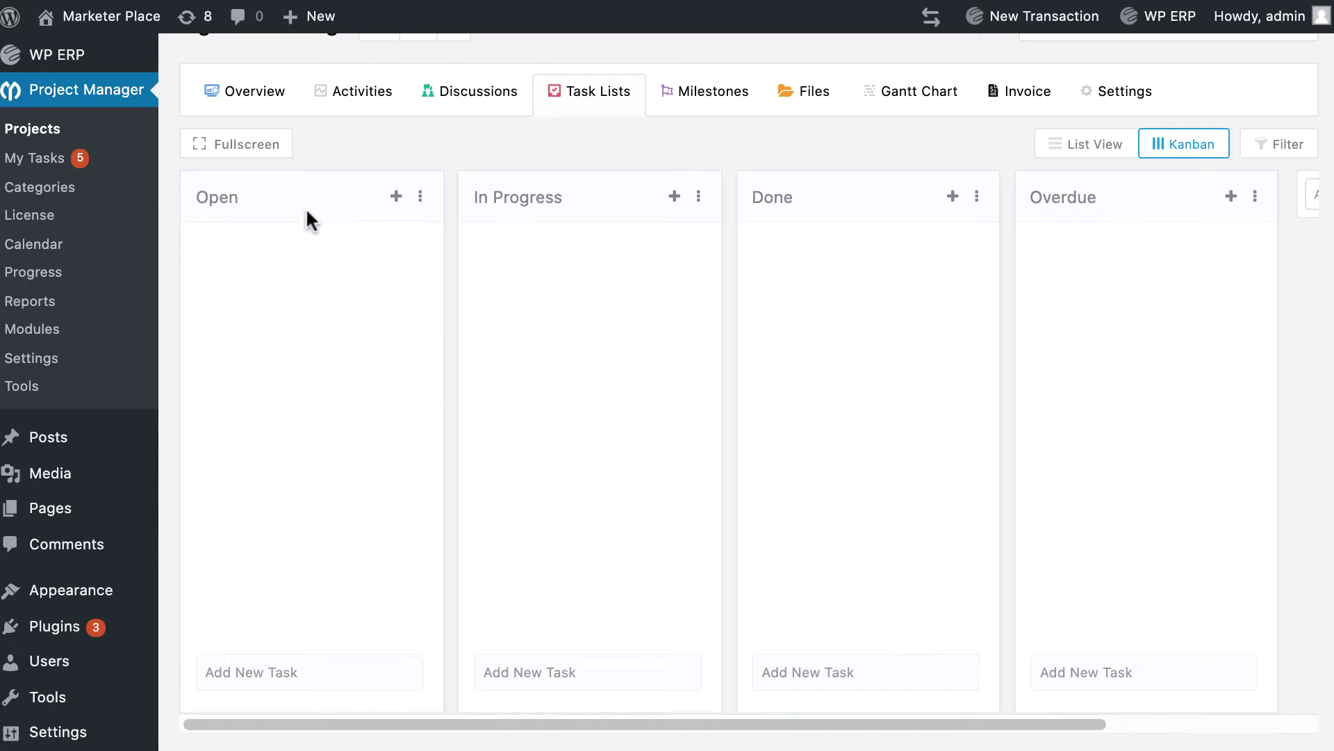
scroll(306, 213, down, 1)
scroll(306, 192, down, 1)
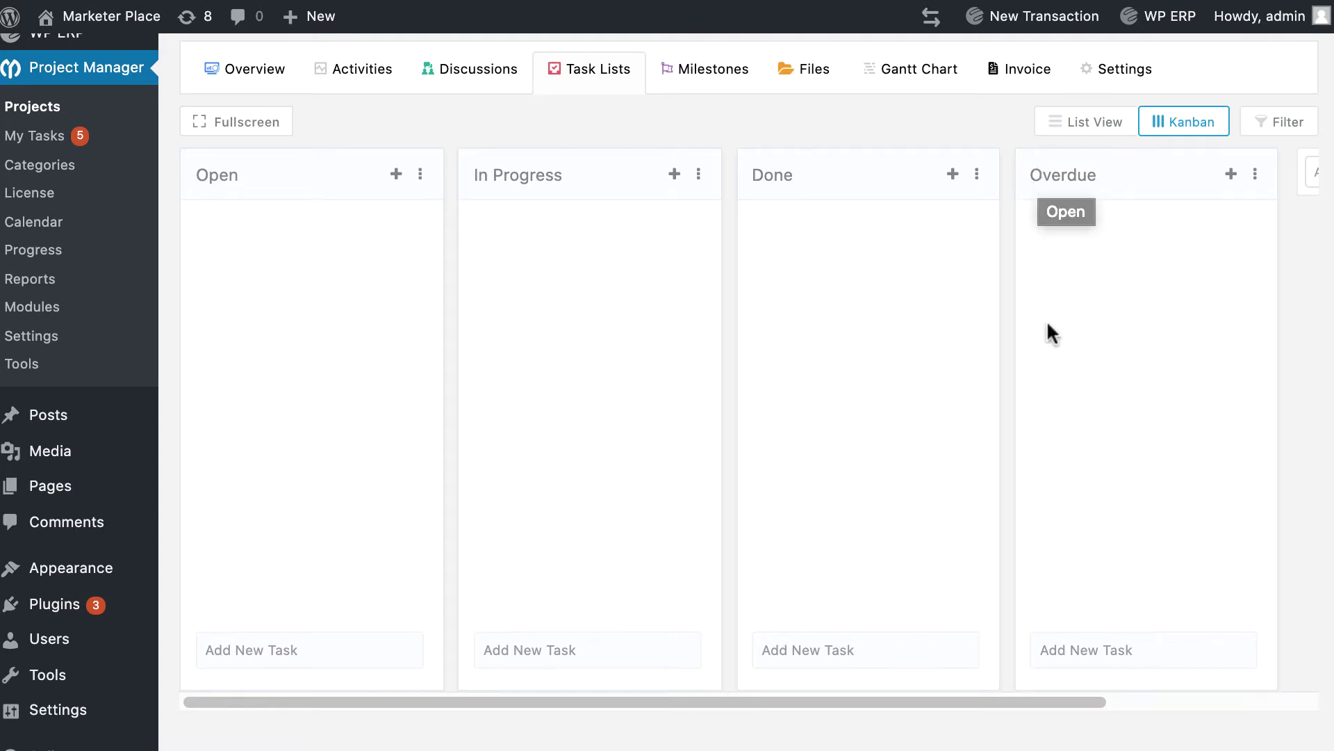
drag(1005, 700, 1240, 667)
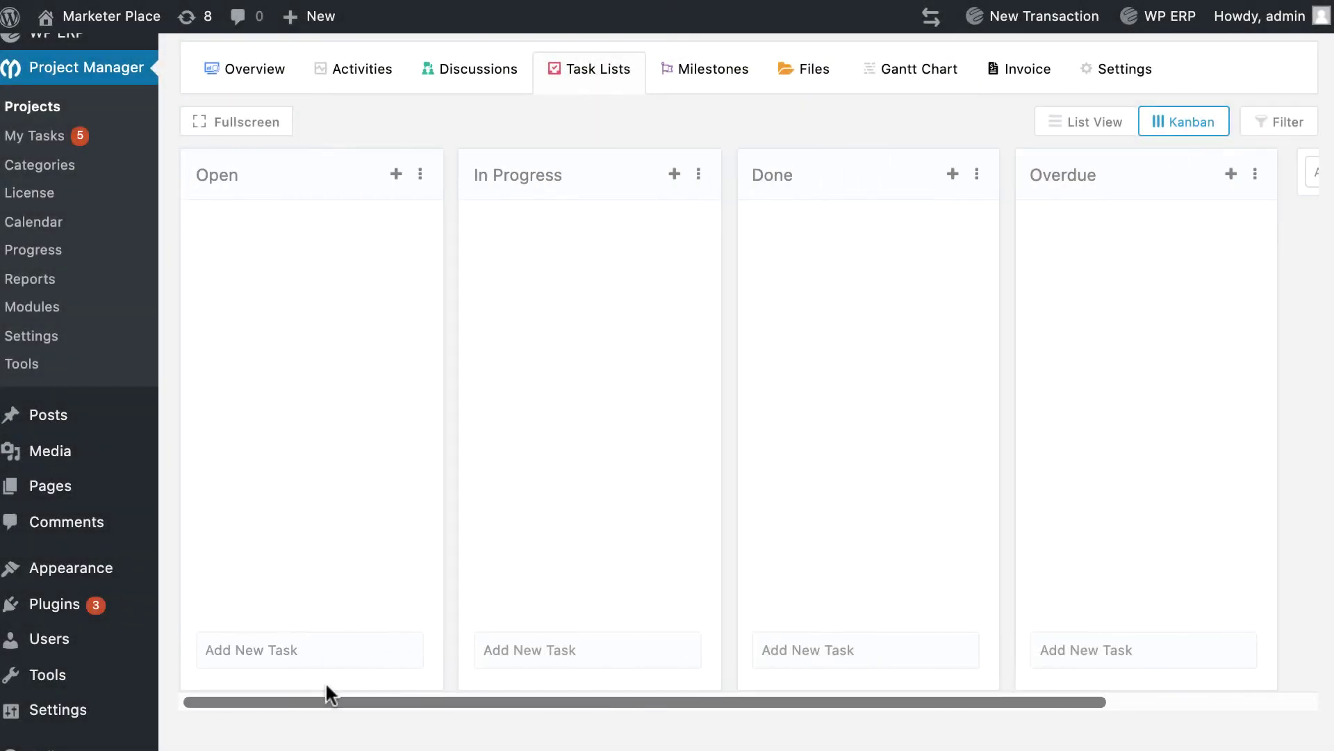
Rename the Open column to Start, then rename it back to Open.
click(229, 173)
key(BackSpace)
key(BackSpace)
key(BackSpace)
key(BackSpace)
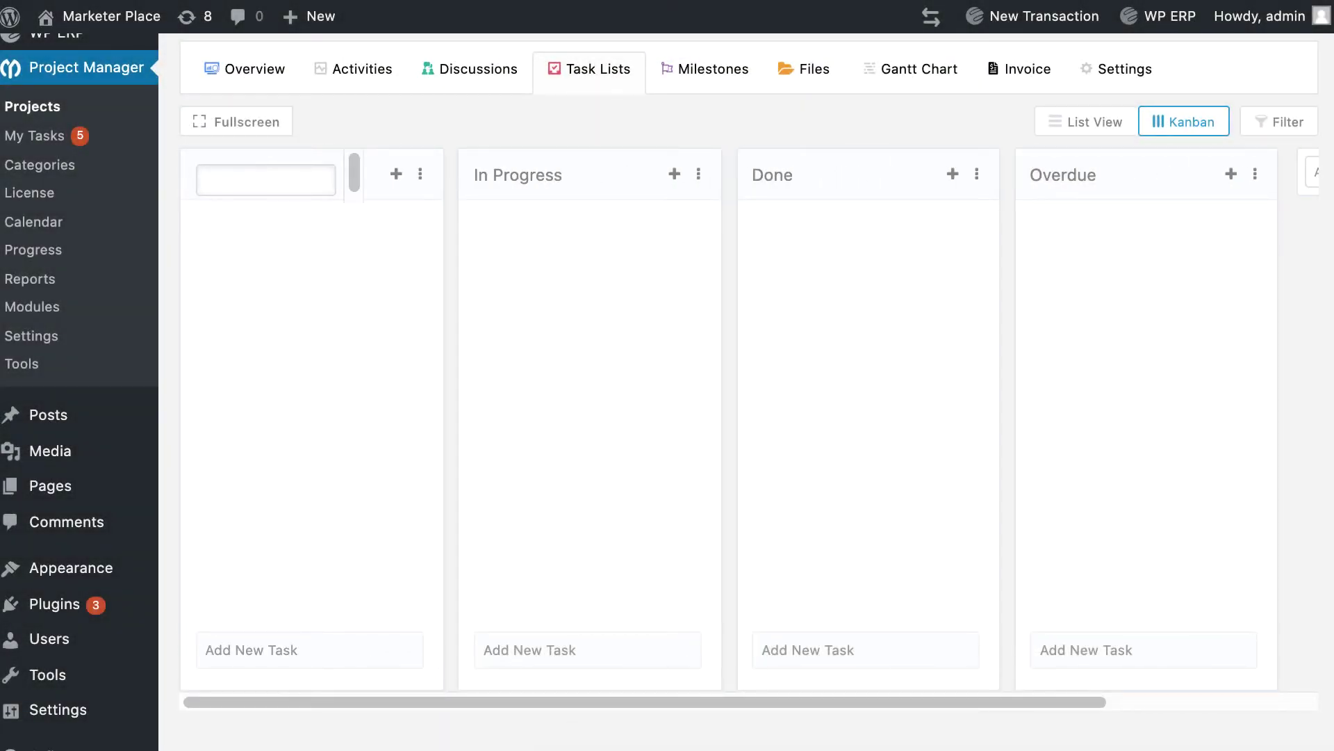
key(Return)
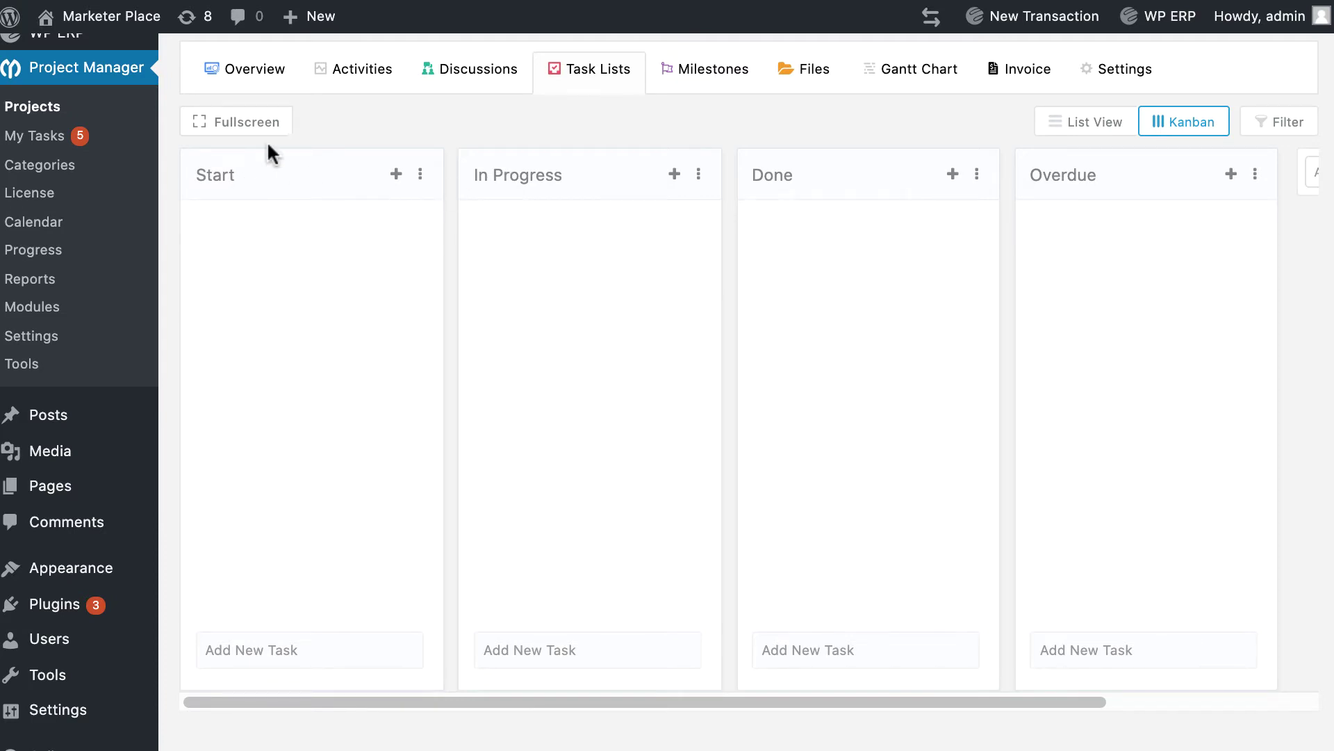
click(203, 171)
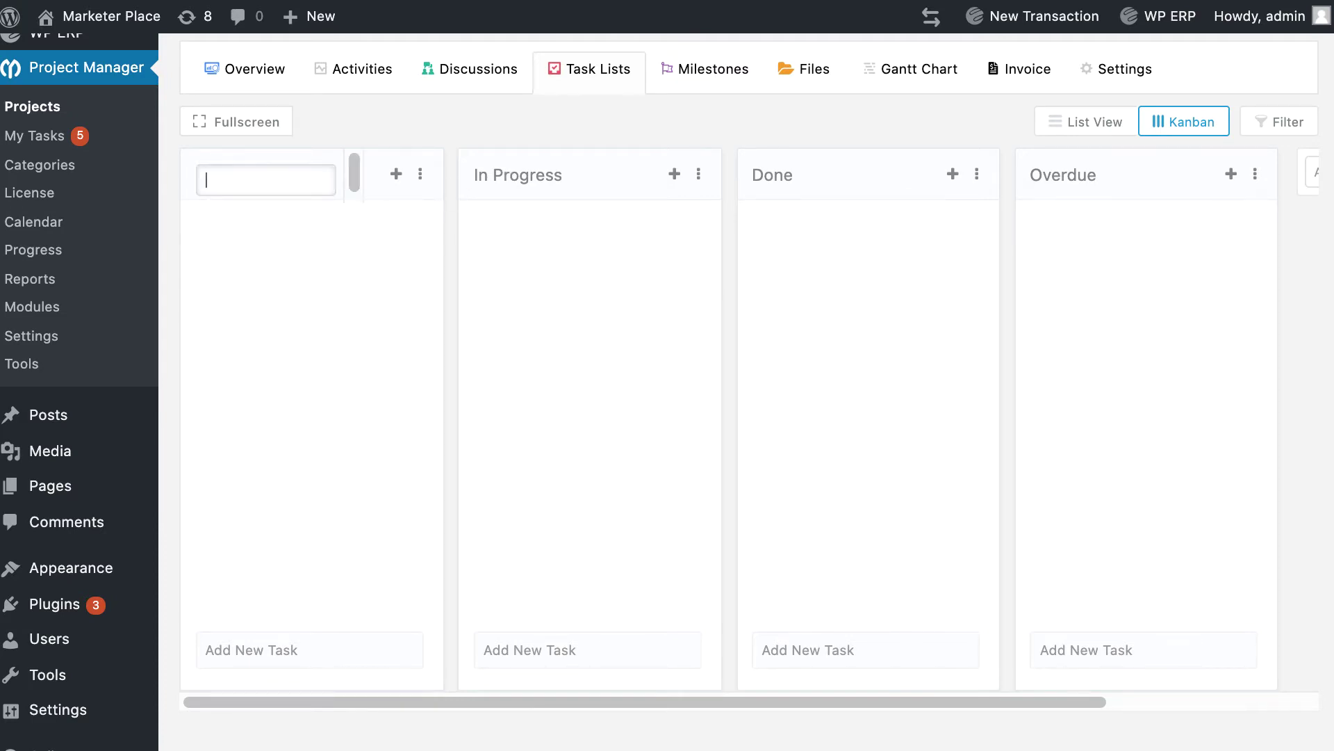
key(Return)
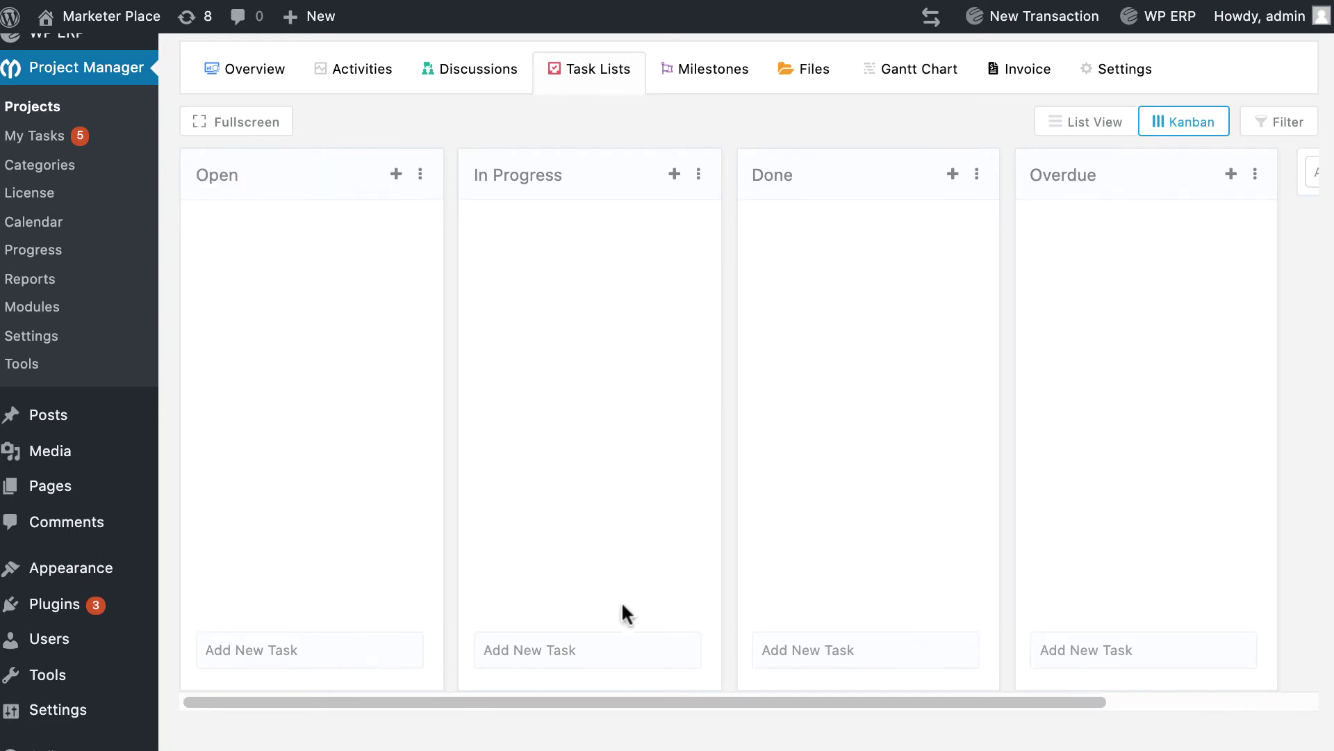
Add a new Kanban column named Hold after Overdue.
drag(570, 701, 941, 660)
click(1173, 172)
text(Hold)
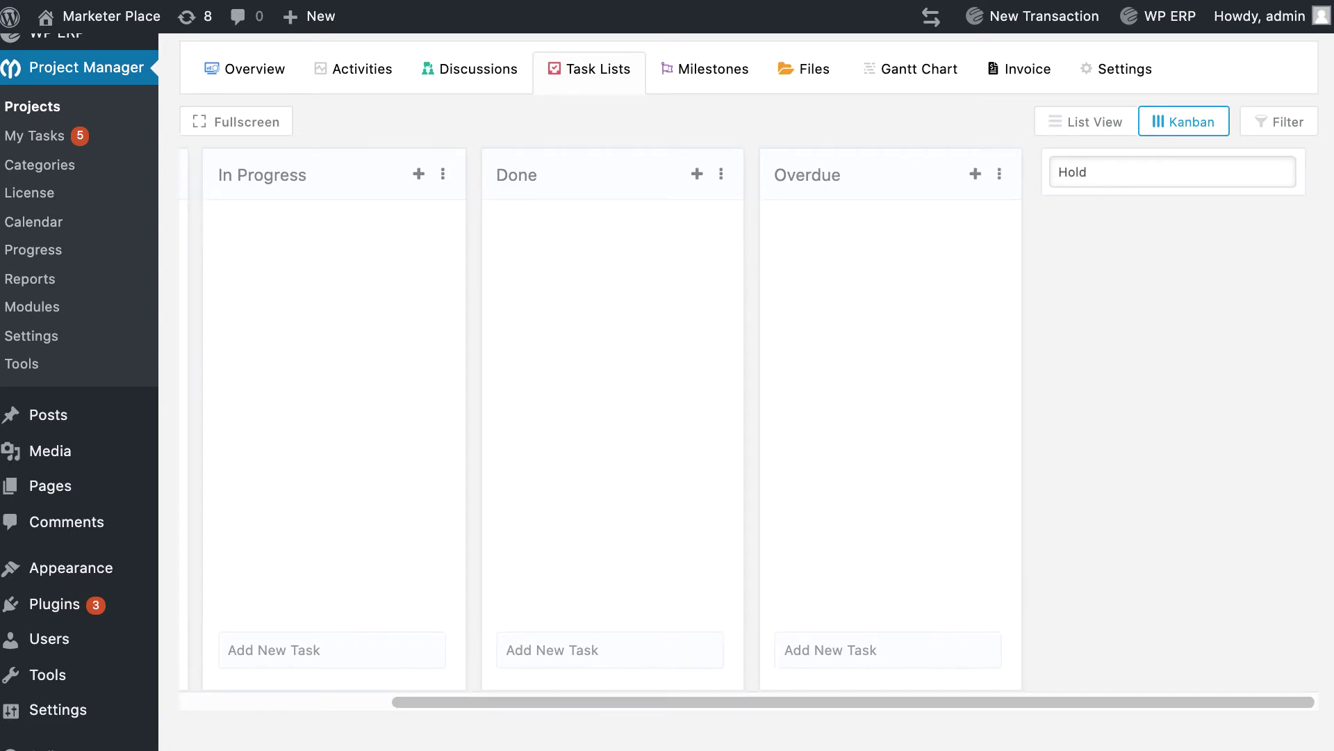
key(Return)
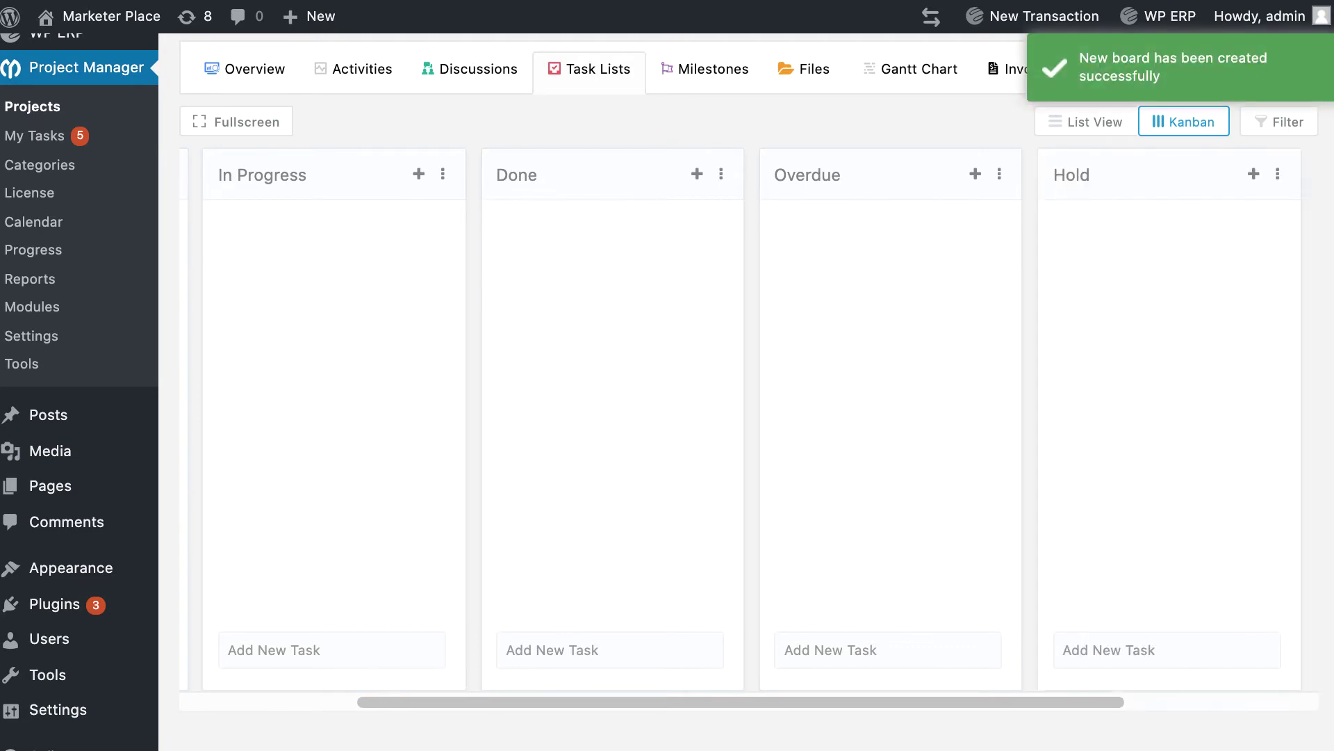
Give the Hold column a purple background color.
click(1277, 175)
click(1243, 273)
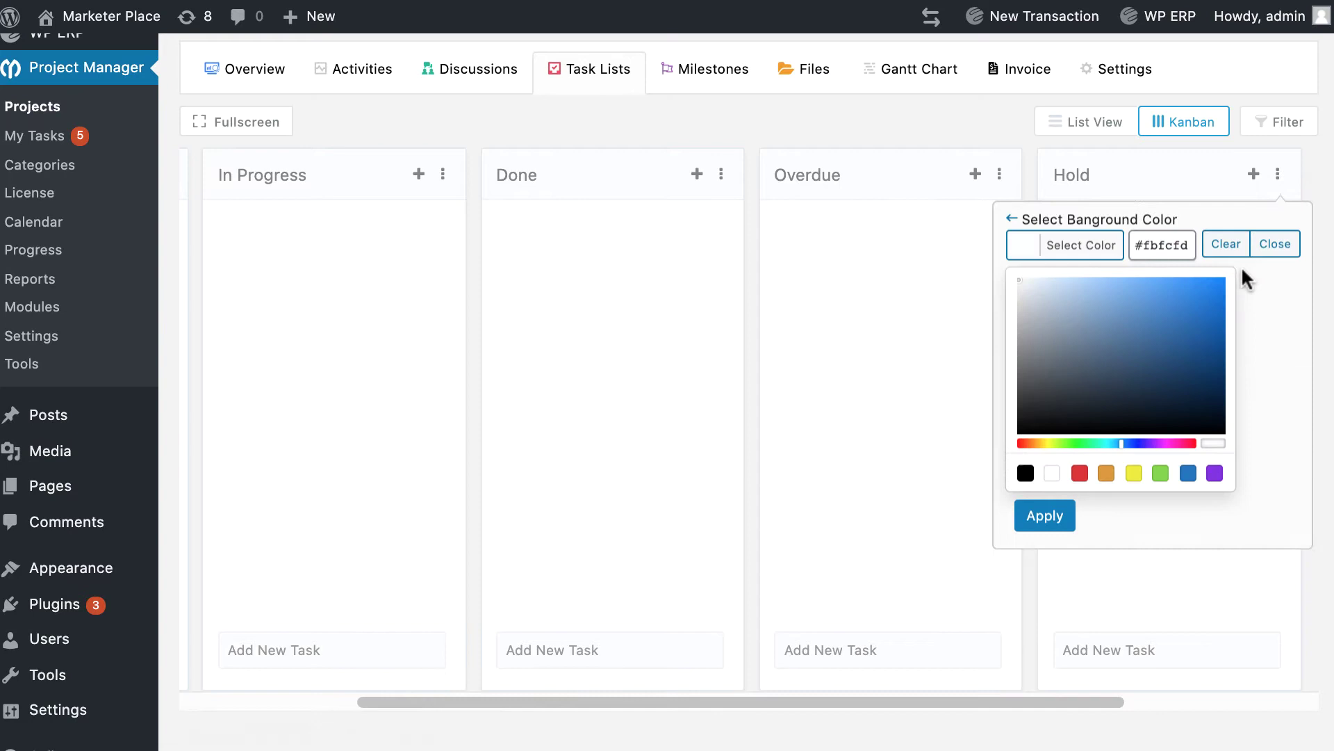
drag(1131, 449, 1096, 449)
click(1215, 473)
click(1045, 515)
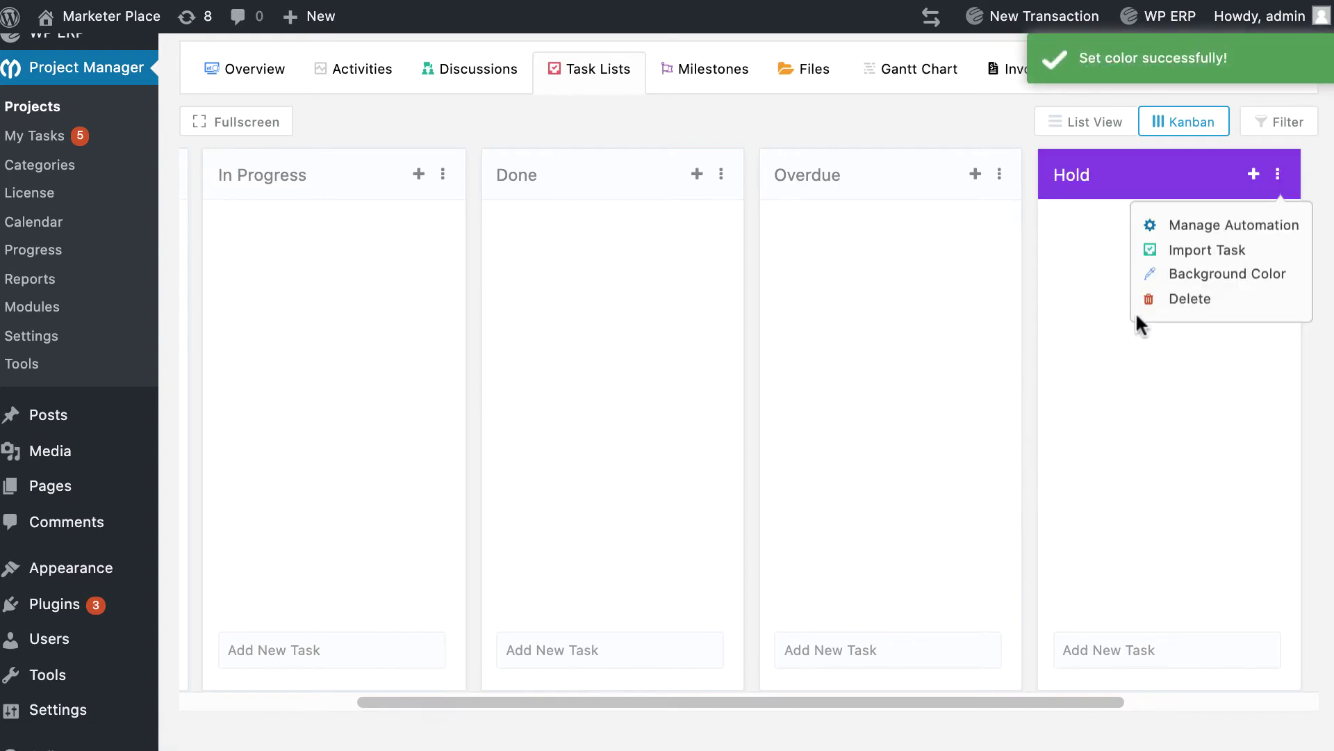
Delete the Hold column from the board.
click(1277, 174)
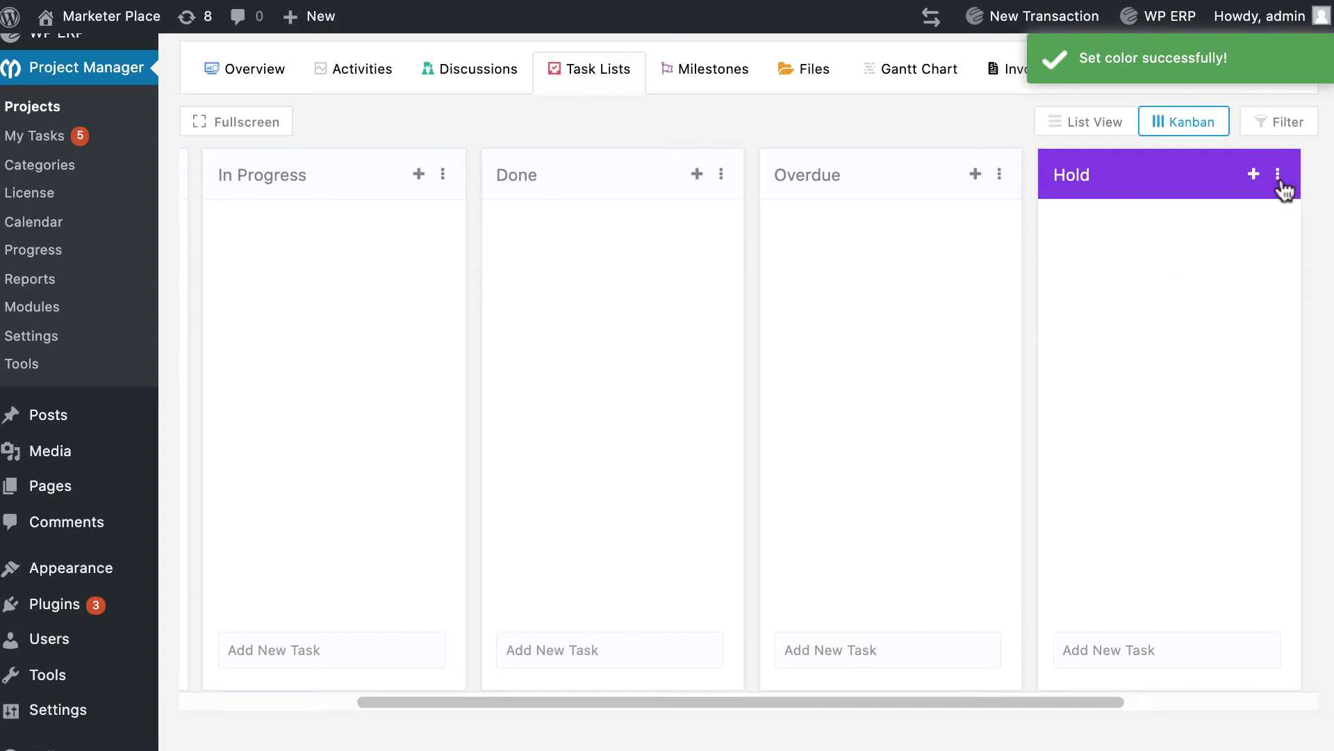
click(1277, 174)
click(1189, 300)
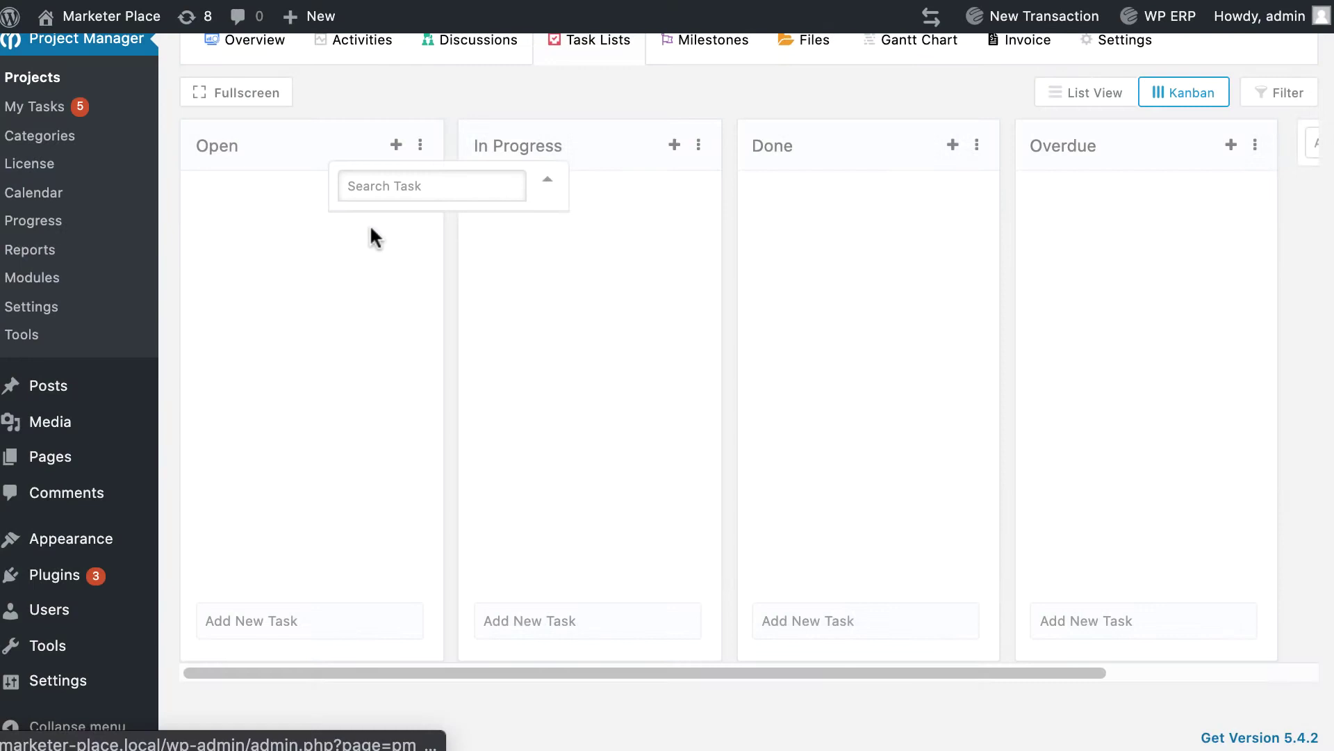
Add the existing tasks commercial advertisement and Paid Advertisement to the Open column.
text(ad)
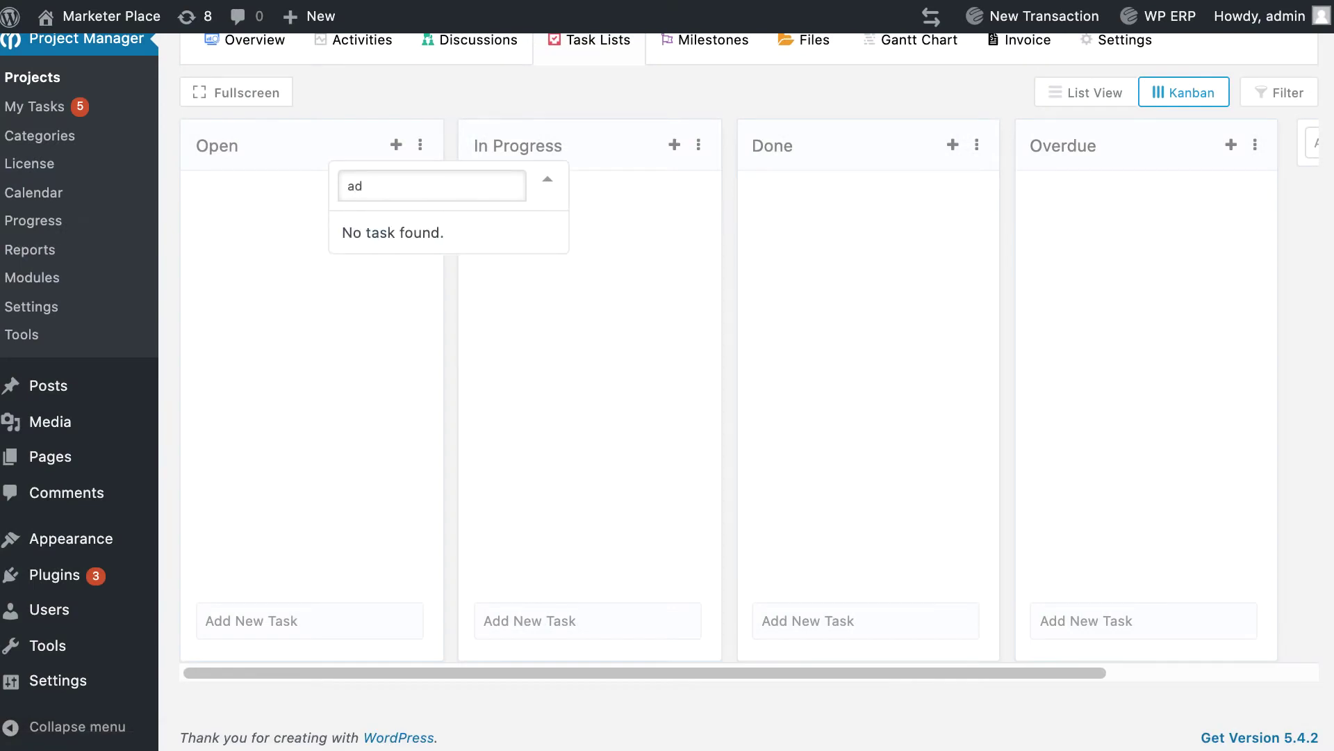
text(ve)
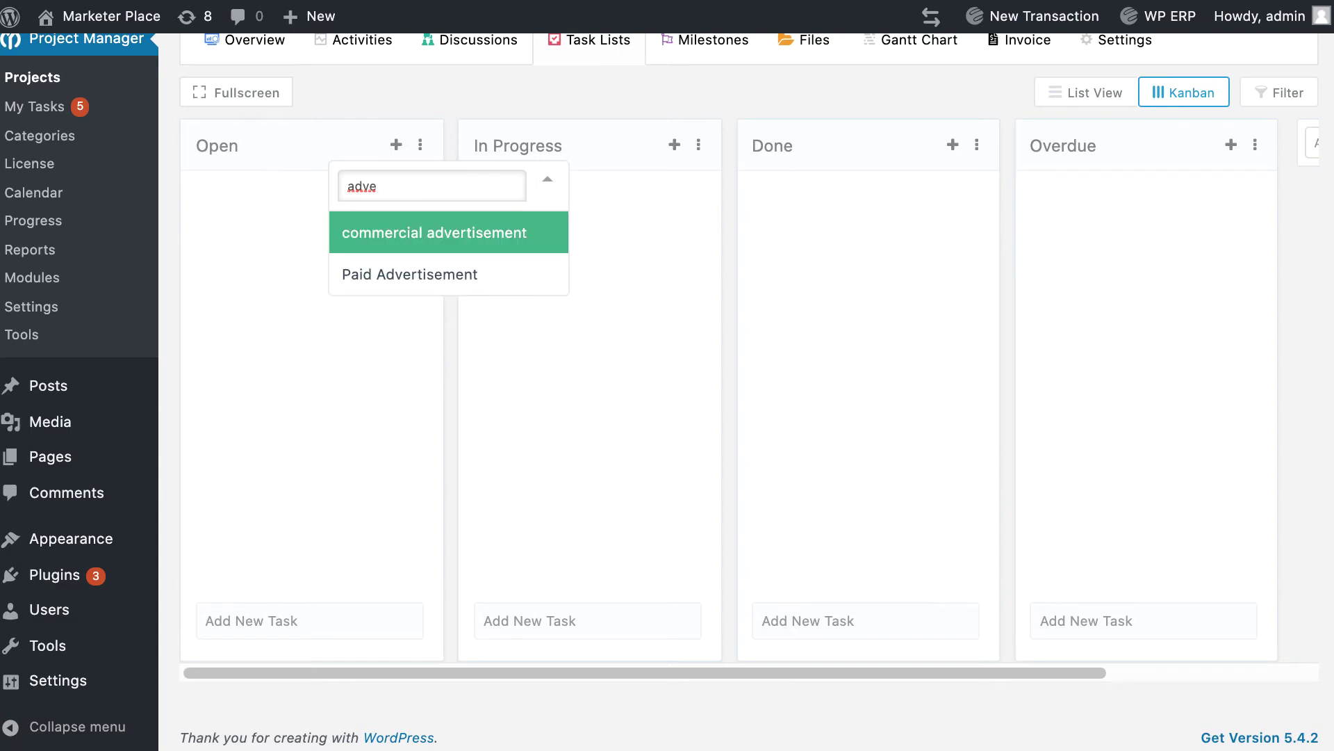
click(387, 237)
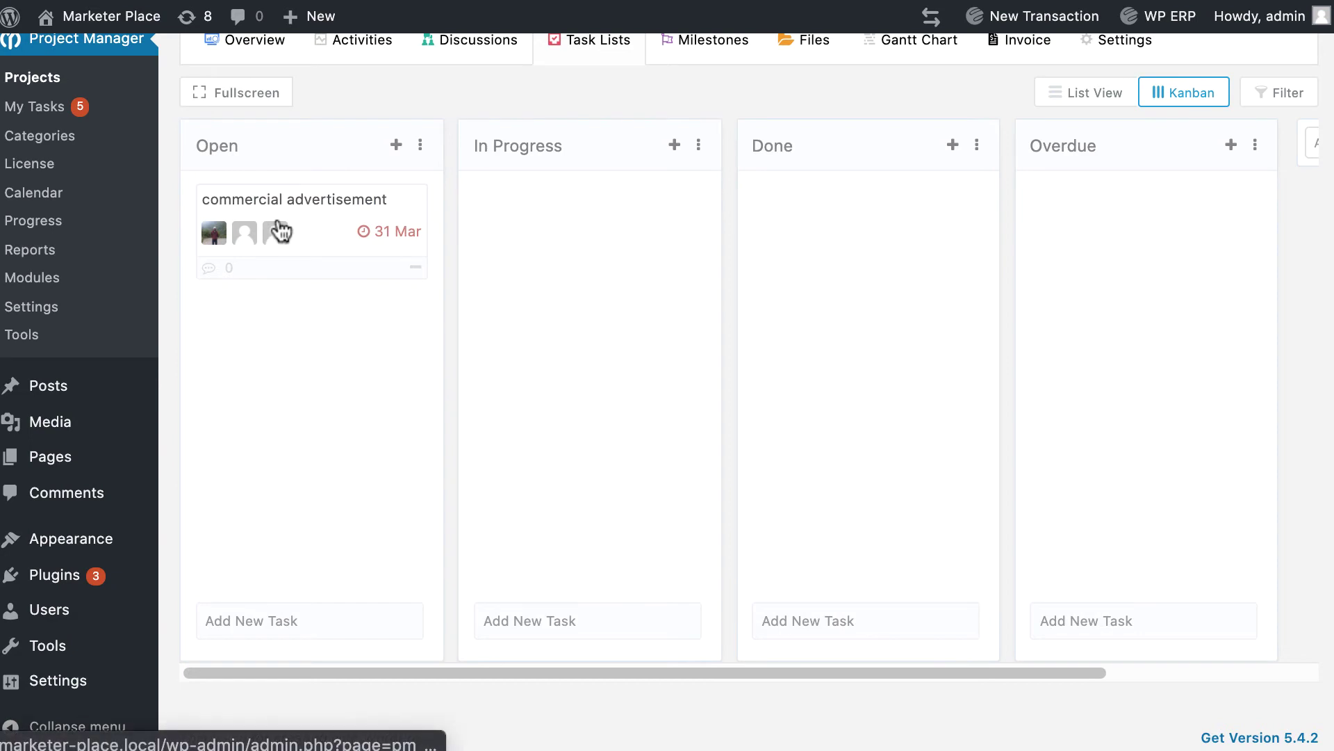
click(397, 147)
click(393, 274)
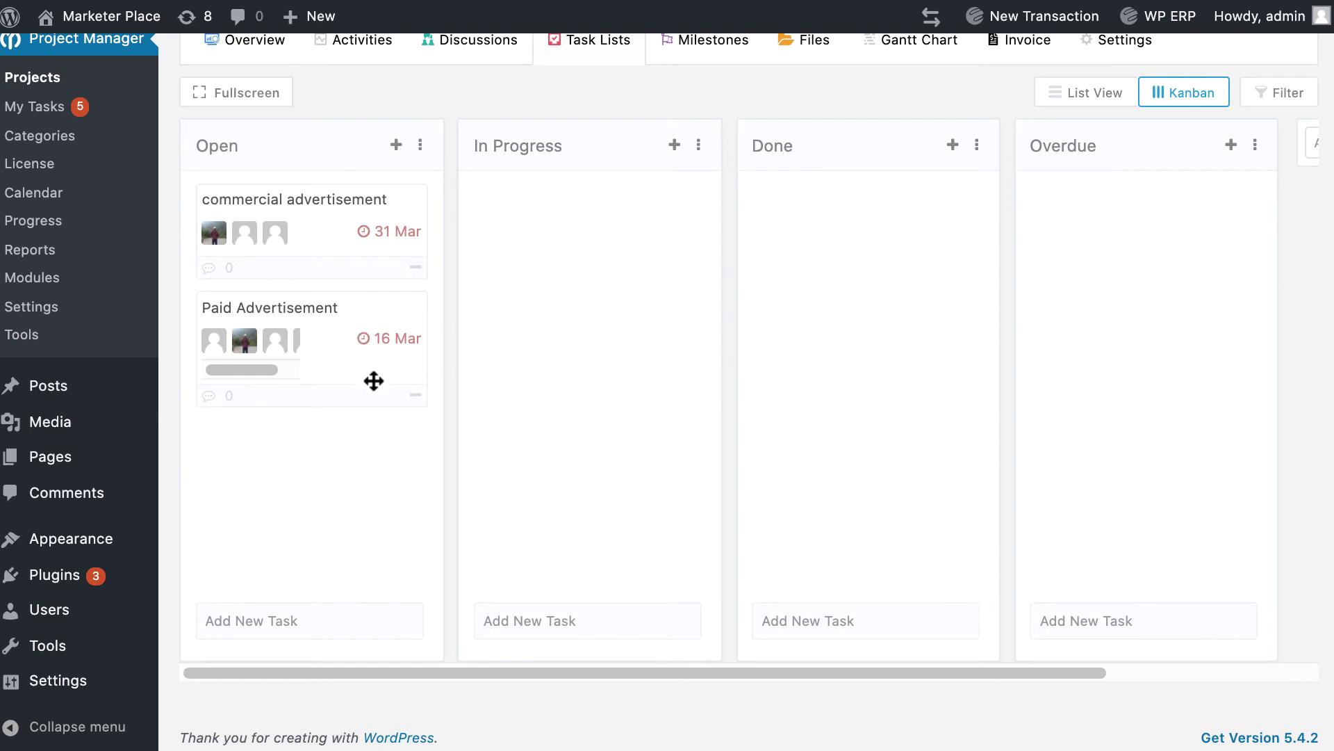
Start a new Open task titled Campaign Advertisemenr in the Advertisement list.
click(292, 625)
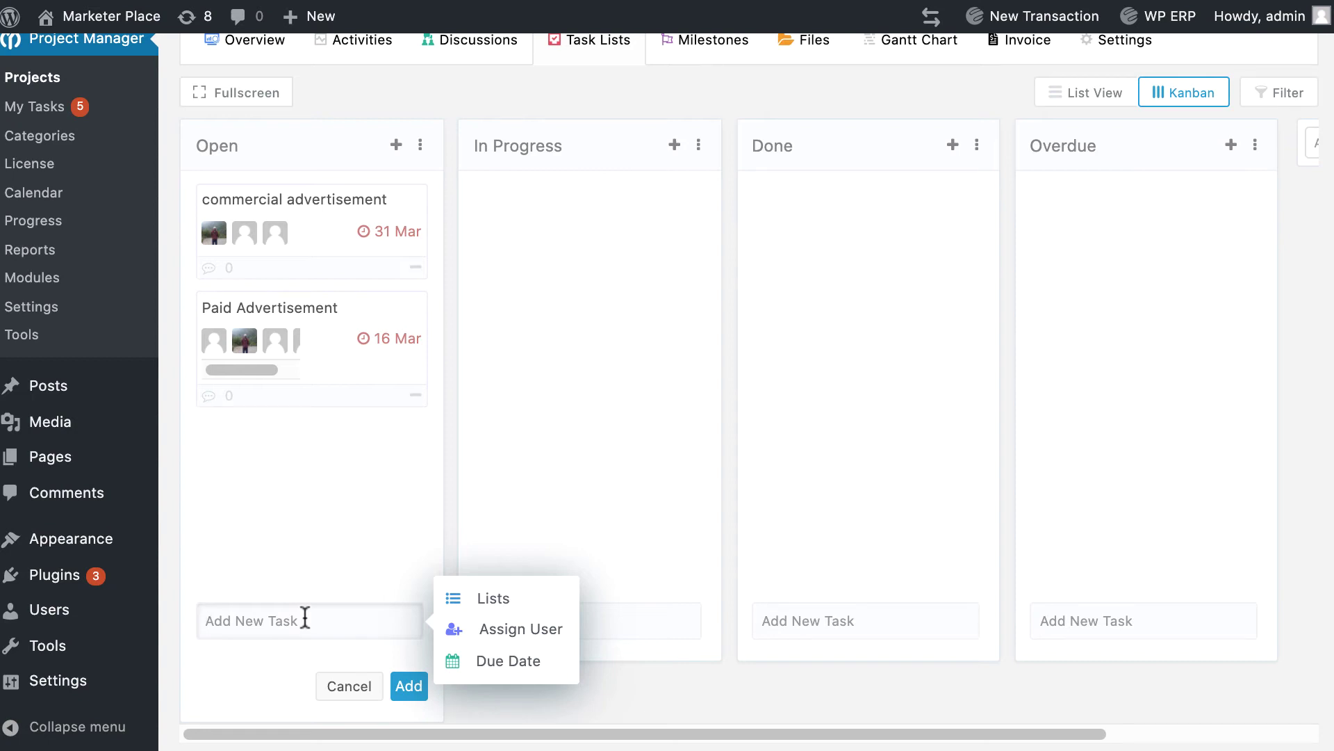
text(Campaign Advertisemenr)
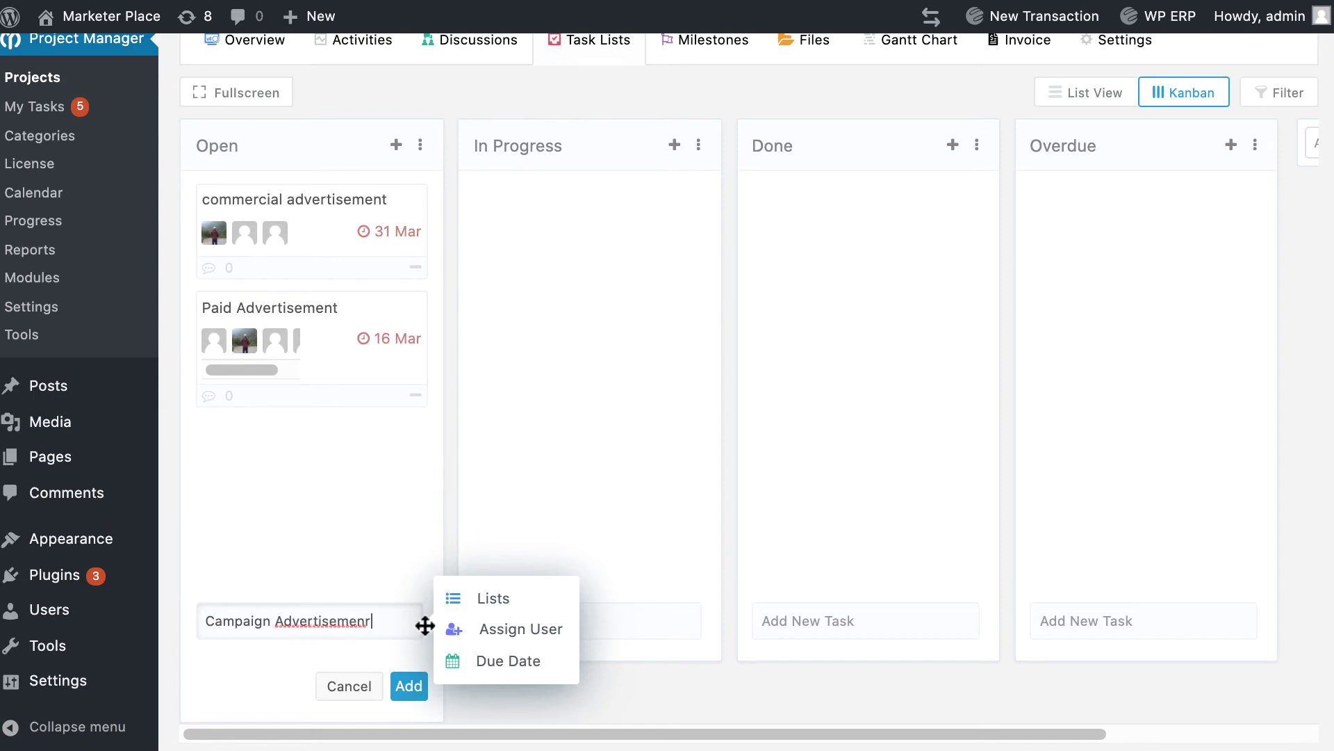
click(507, 601)
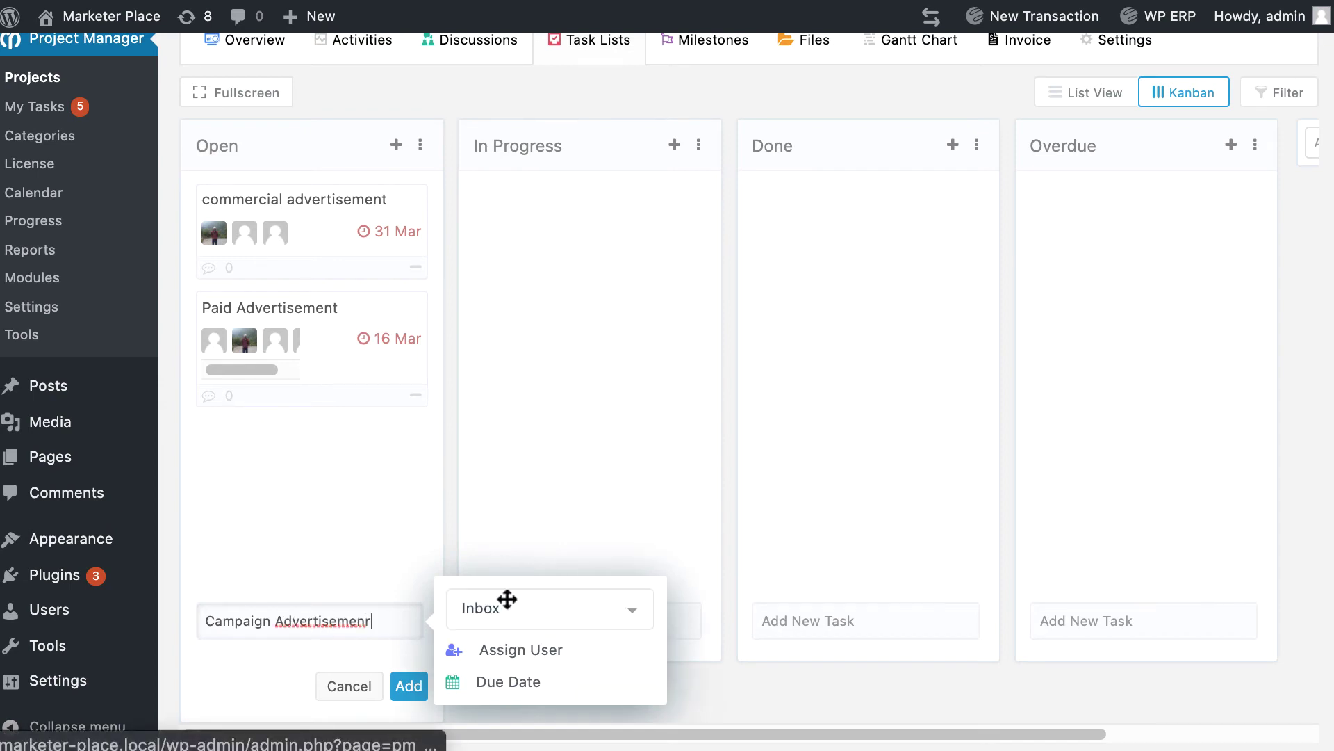
click(507, 601)
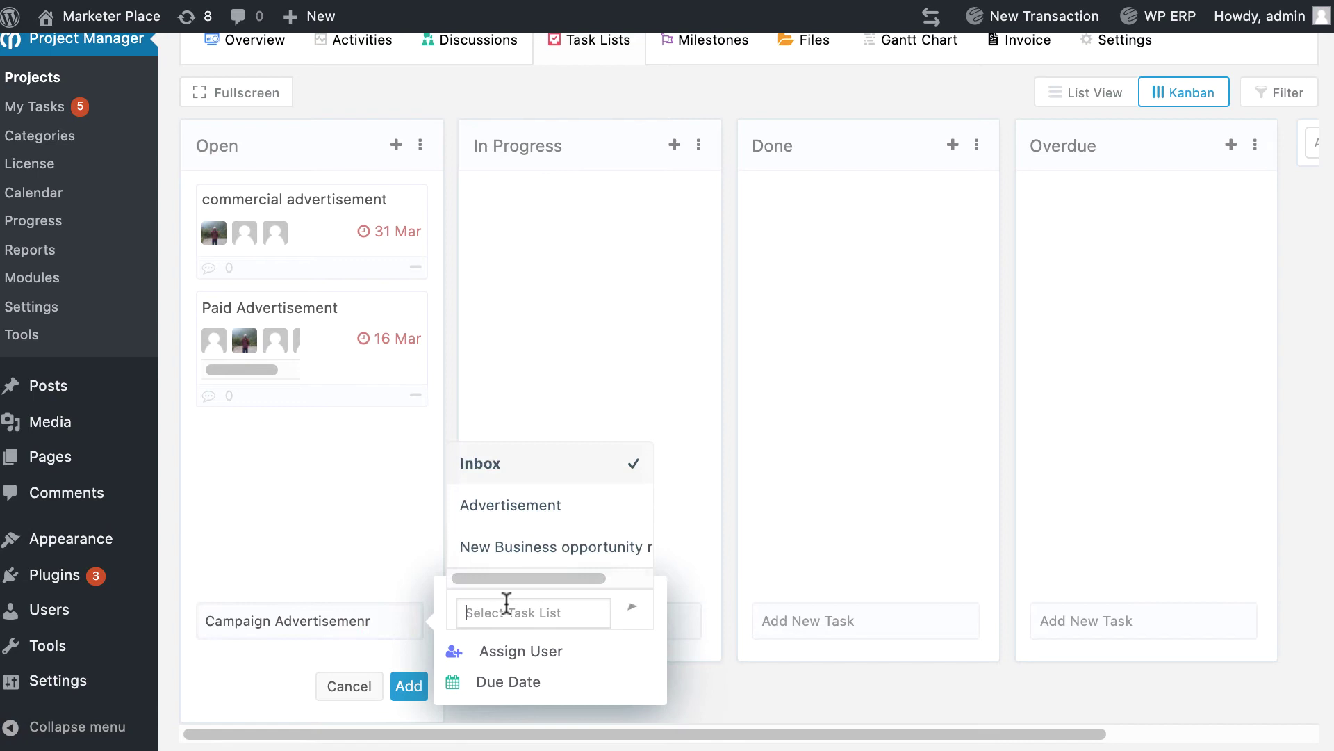
click(511, 513)
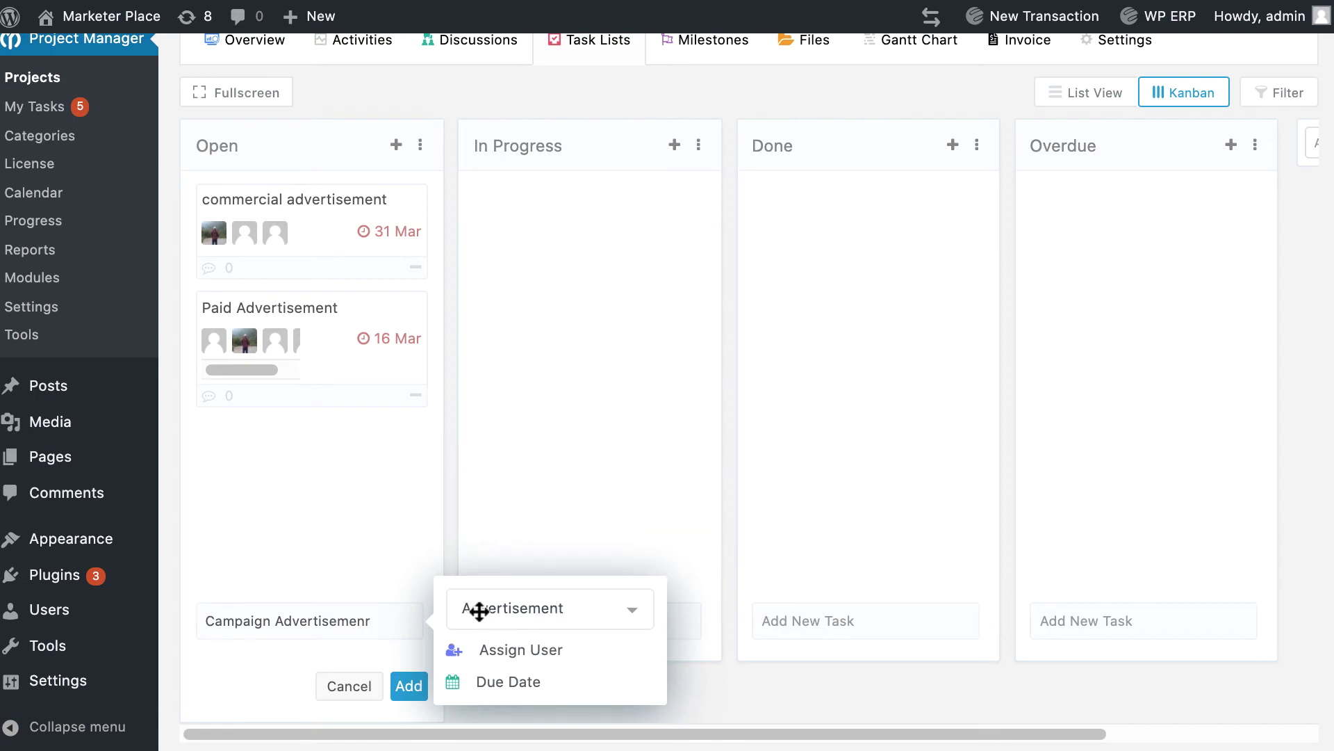
Assign two team members to the task and set its due date to 17 July 2020.
click(499, 655)
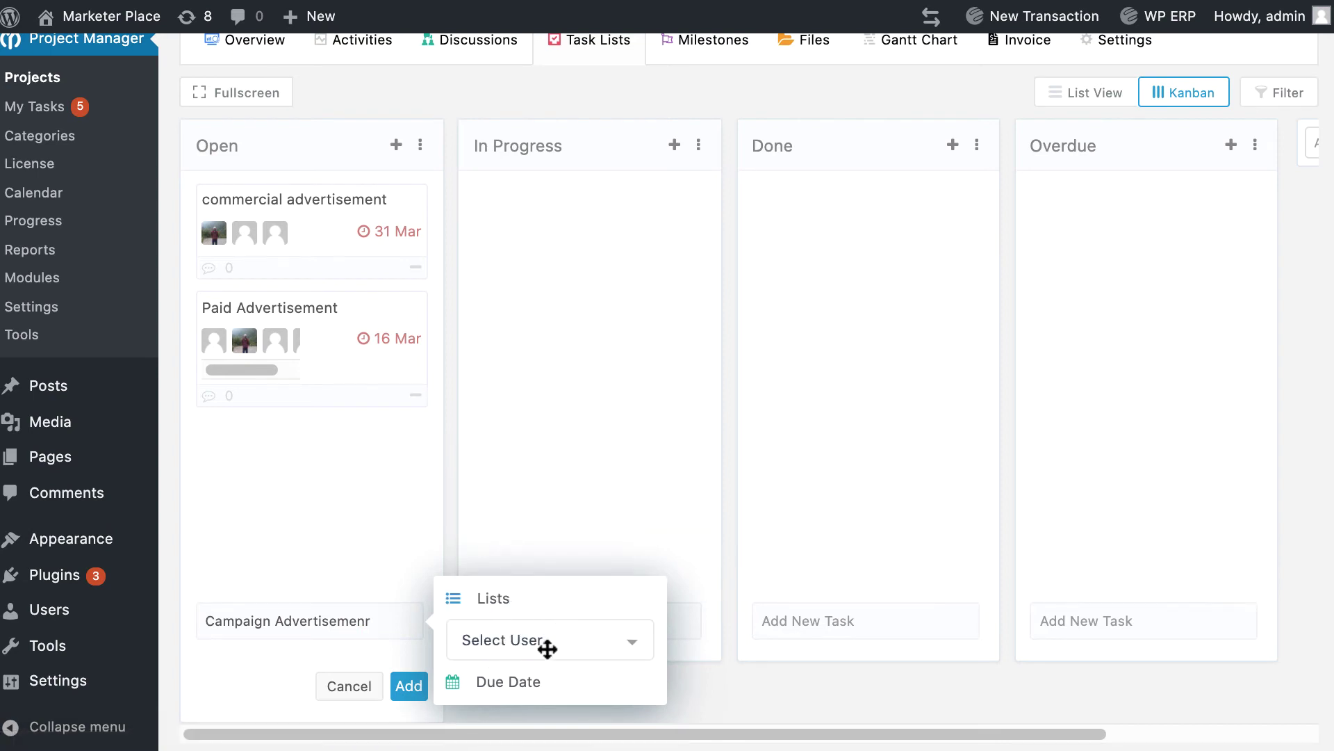
click(544, 638)
click(542, 520)
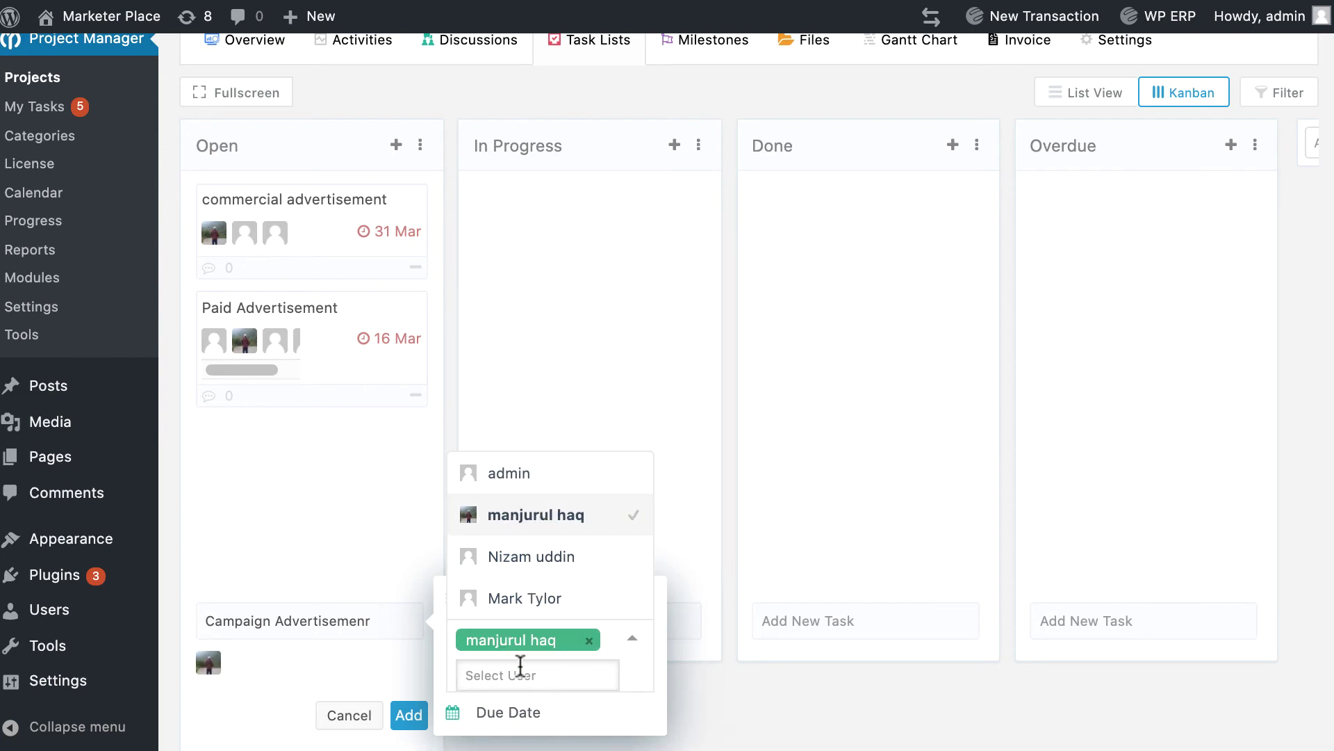
click(523, 599)
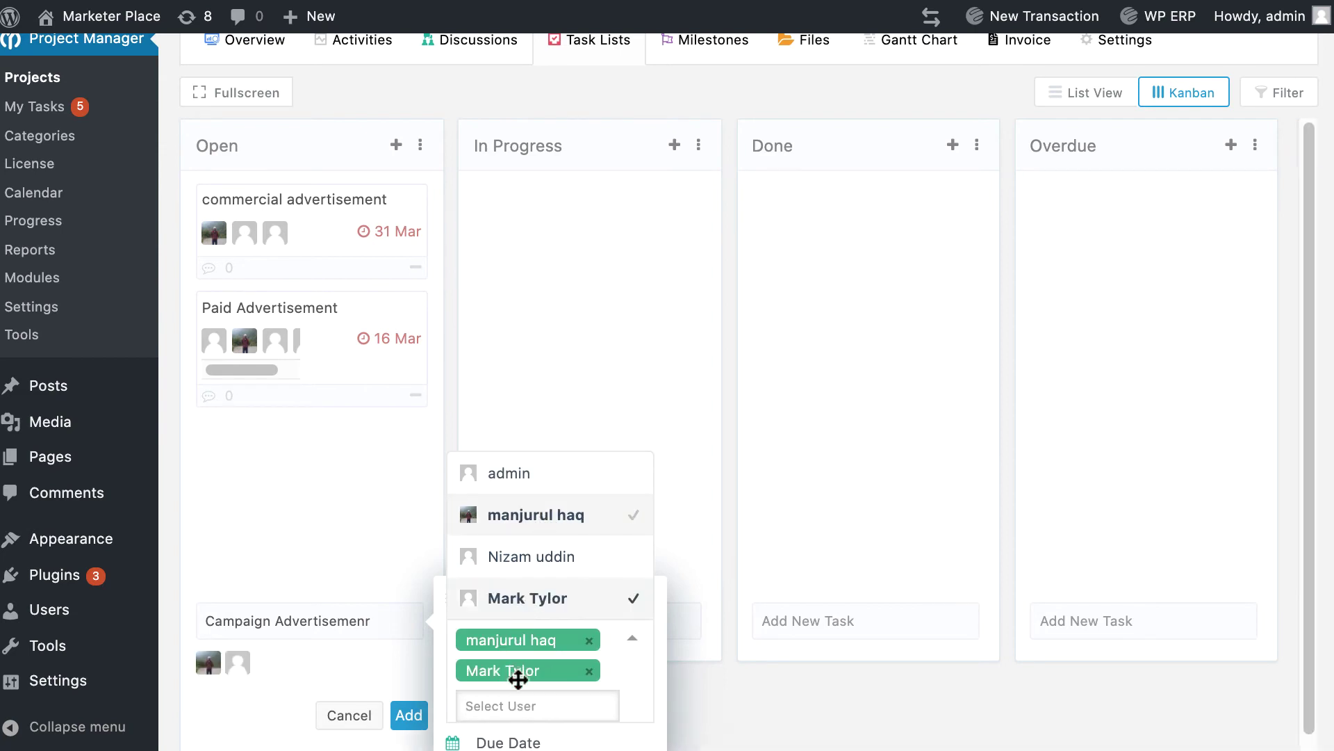
scroll(517, 660, down, 2)
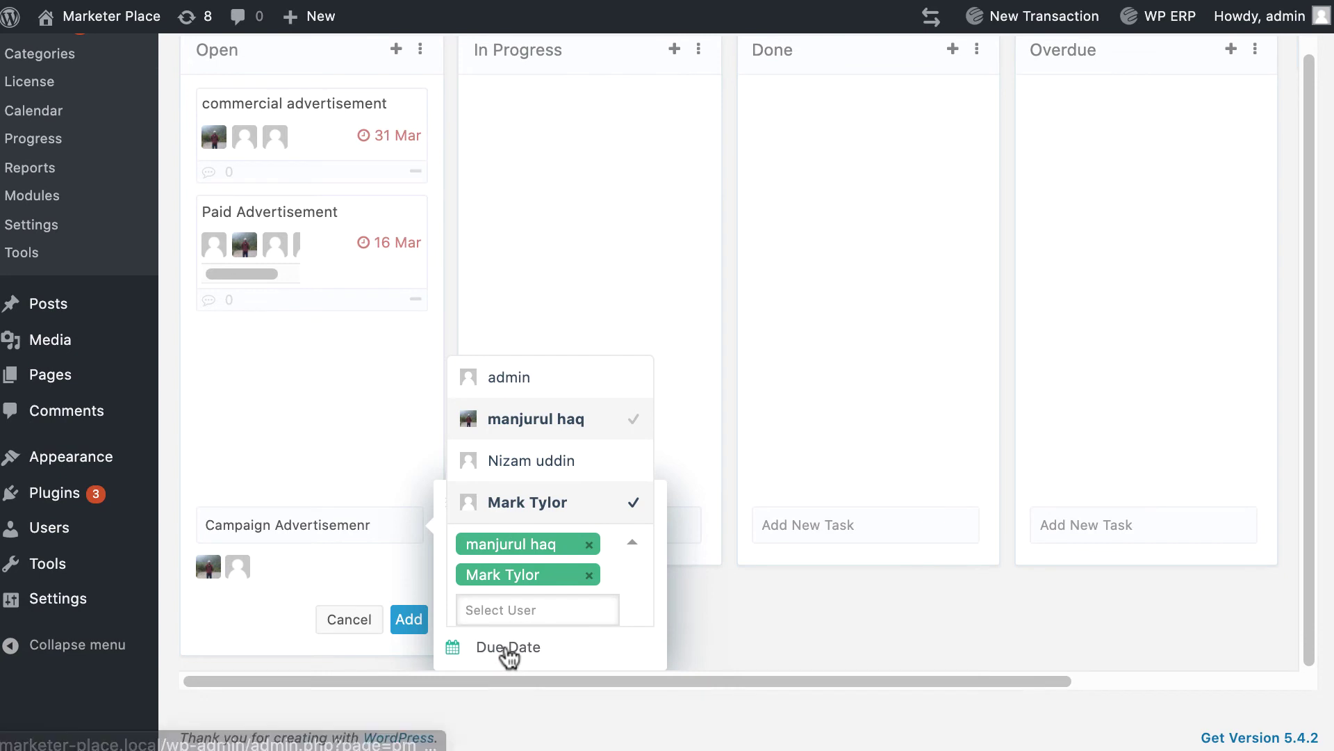
click(511, 655)
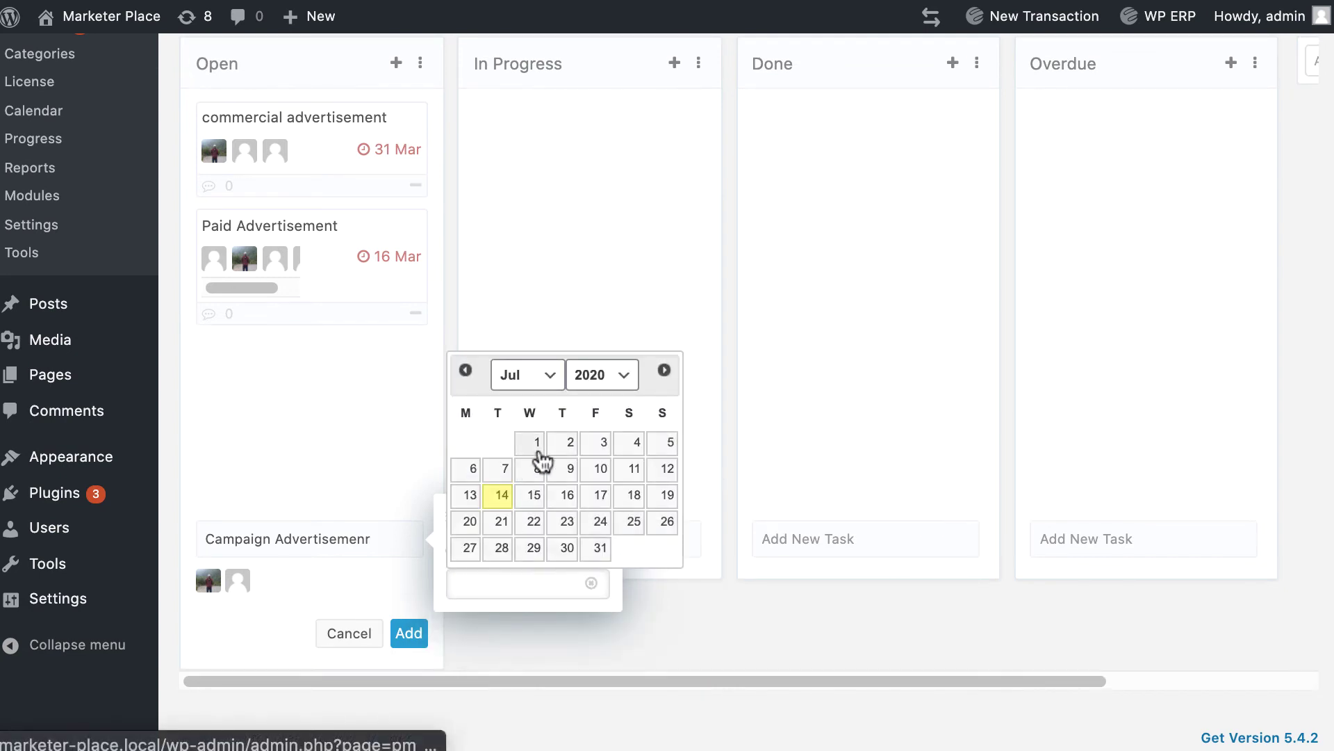
click(599, 496)
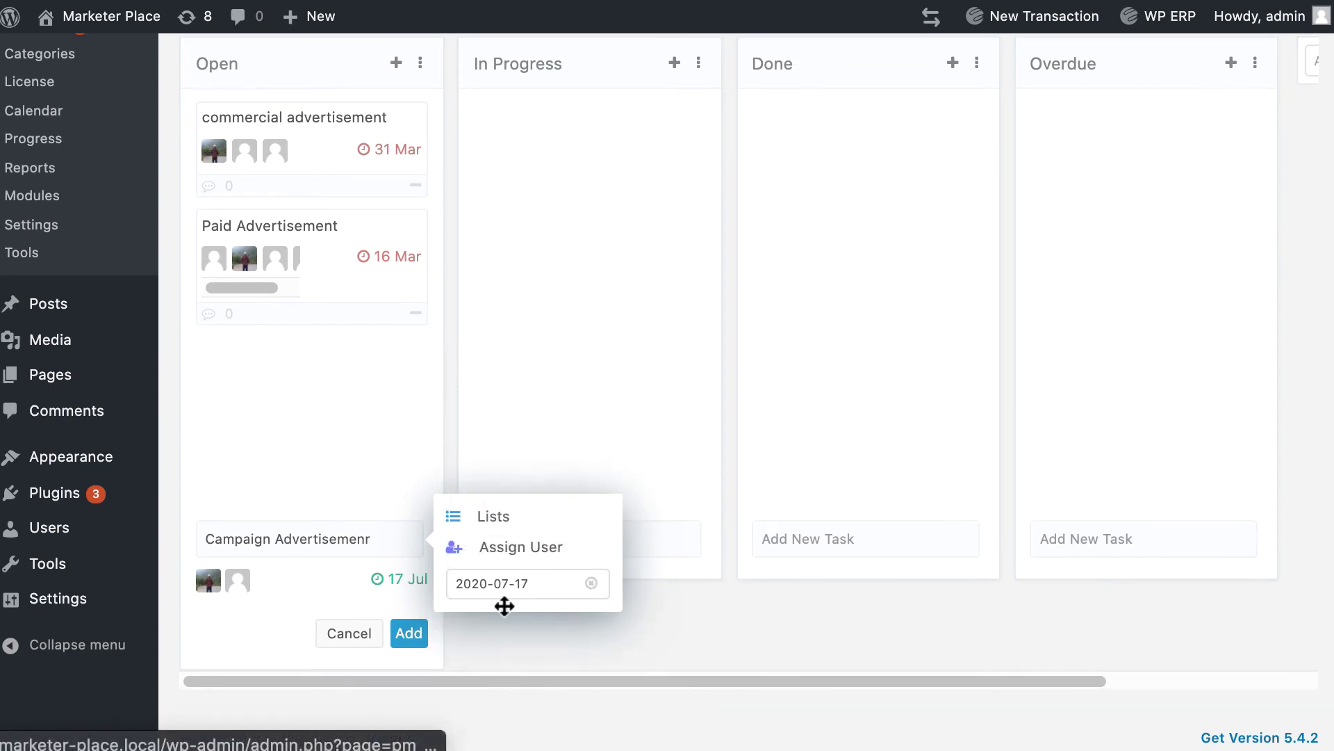
Save the Campaign Advertisemenr task, then delete the Paid Advertisement task from Open.
click(408, 632)
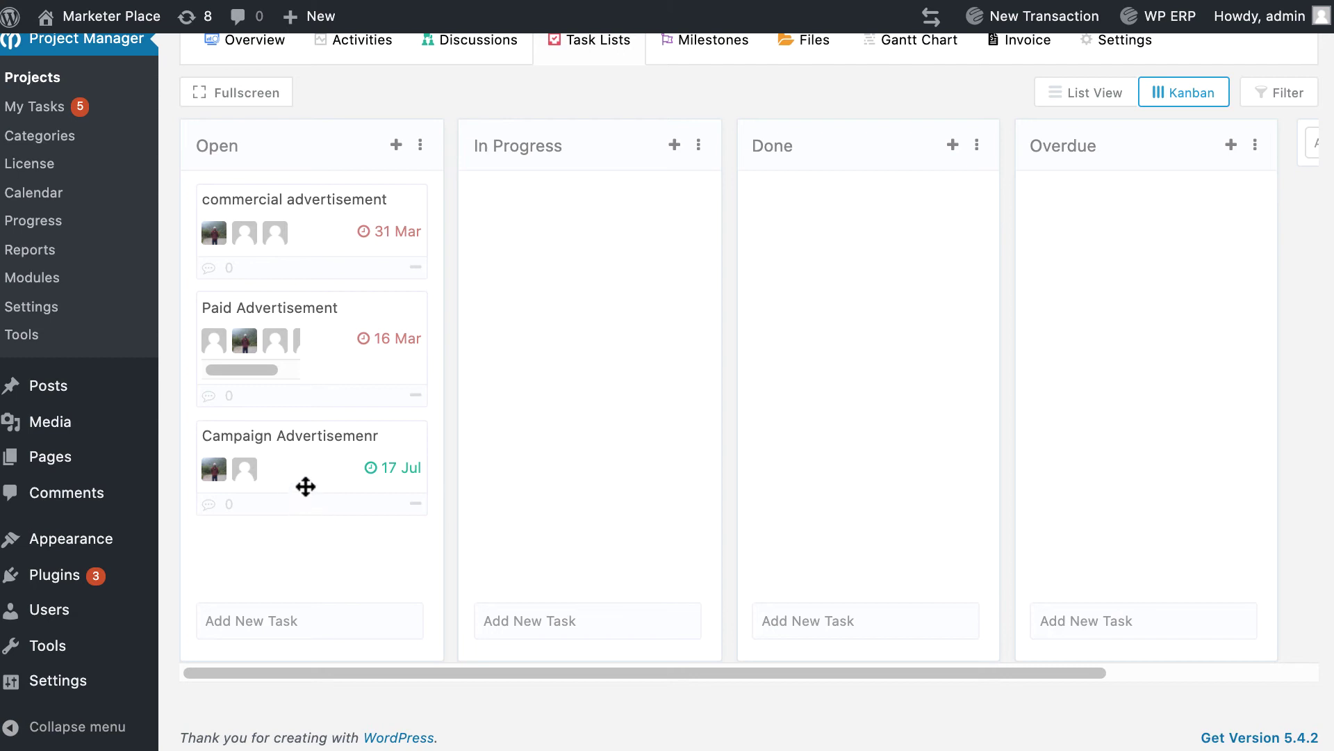
click(416, 395)
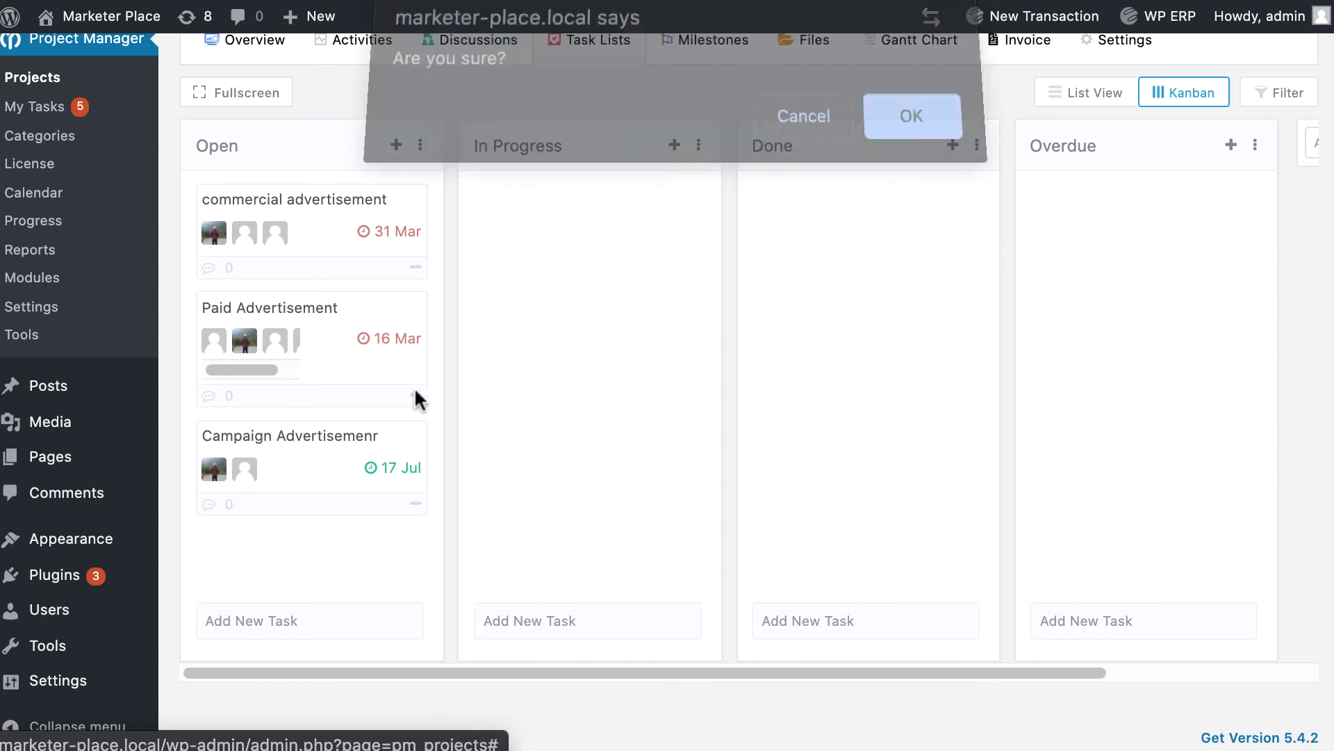
click(876, 143)
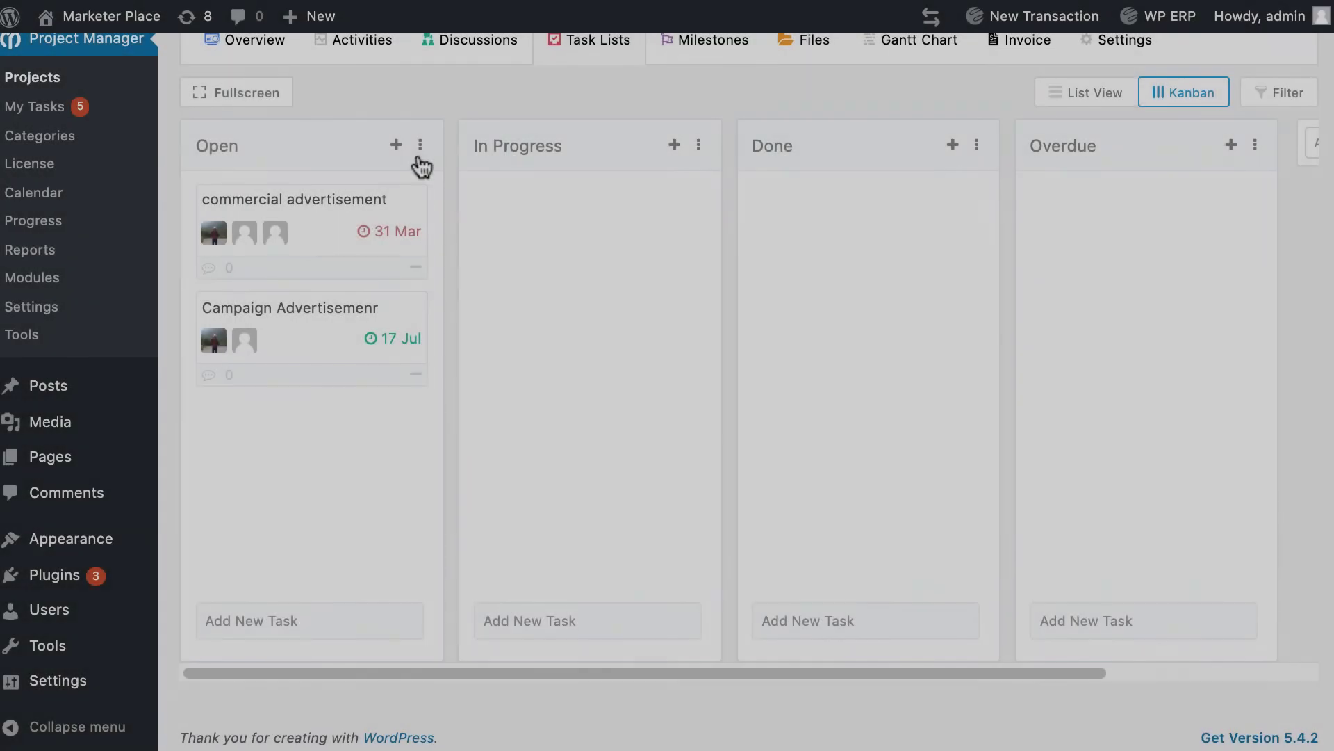
Import Market size analysis, Business Opportunity and Business idea generation from New Business opportunity research into Open.
click(419, 147)
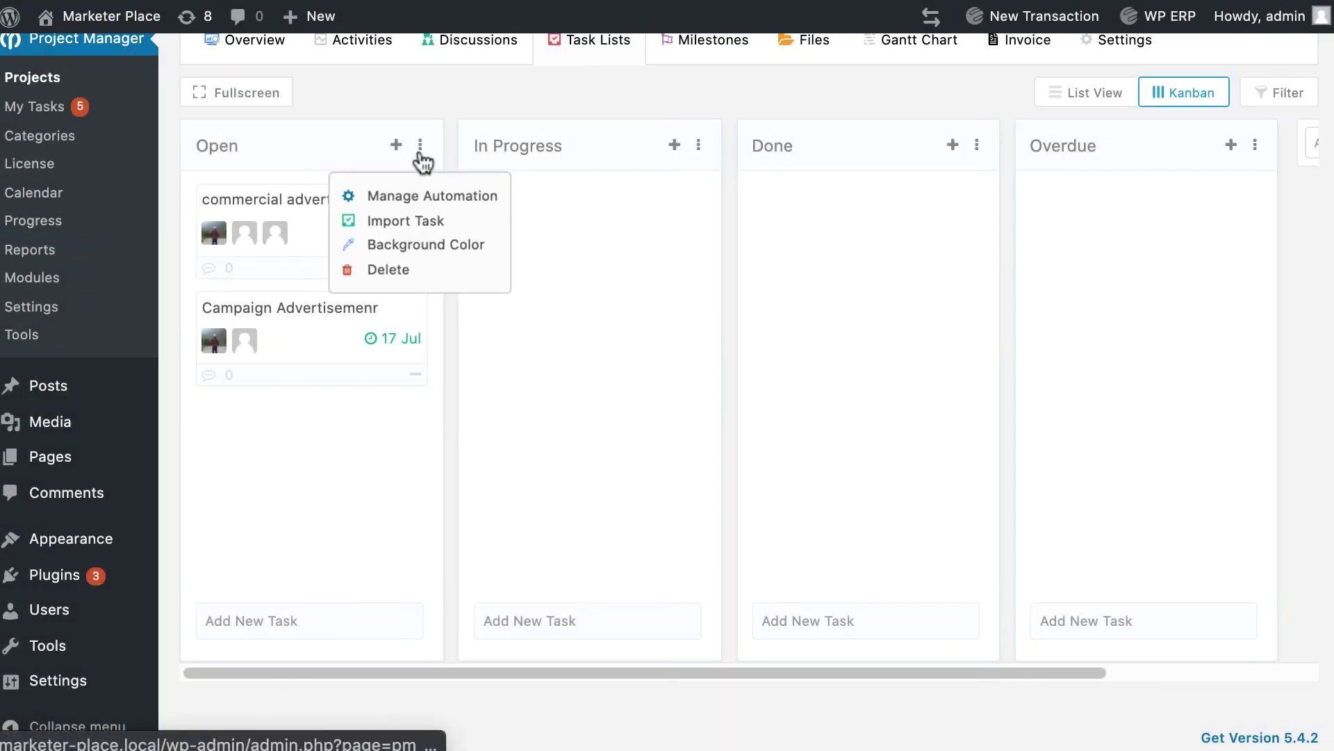
click(413, 221)
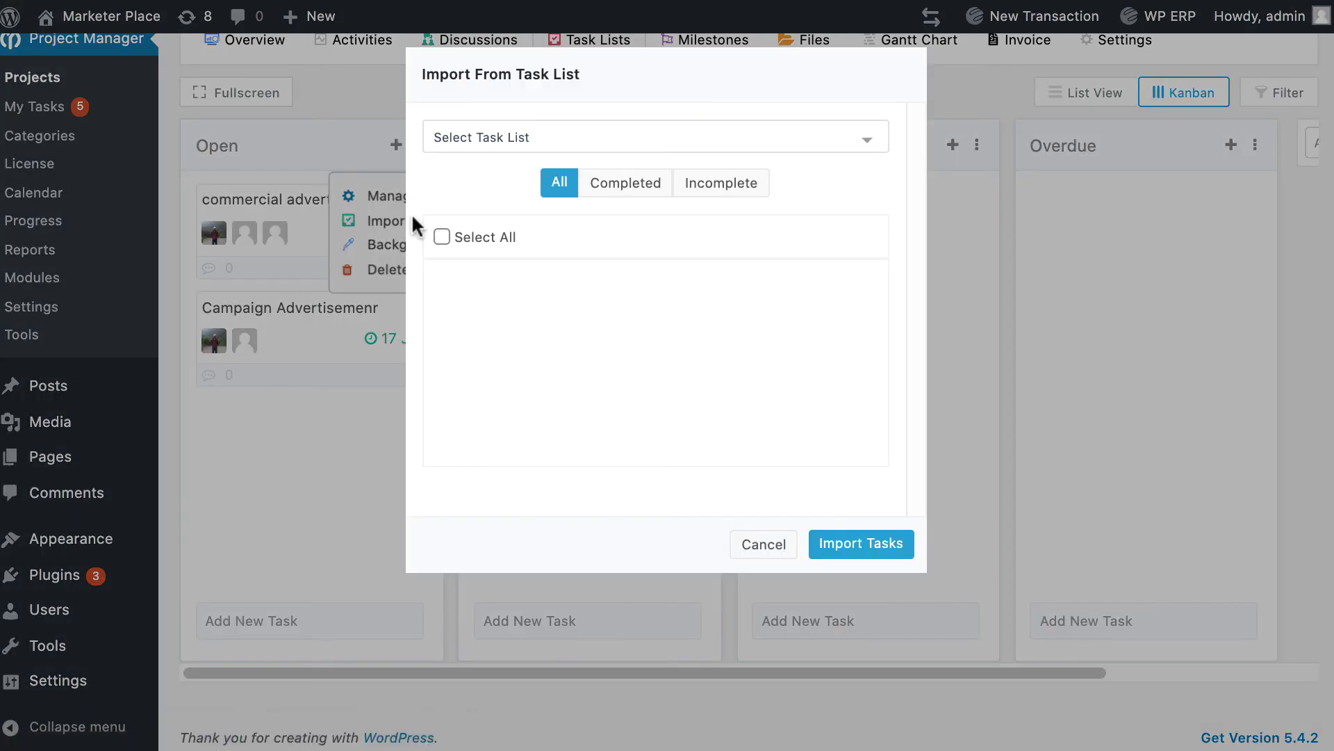
click(643, 130)
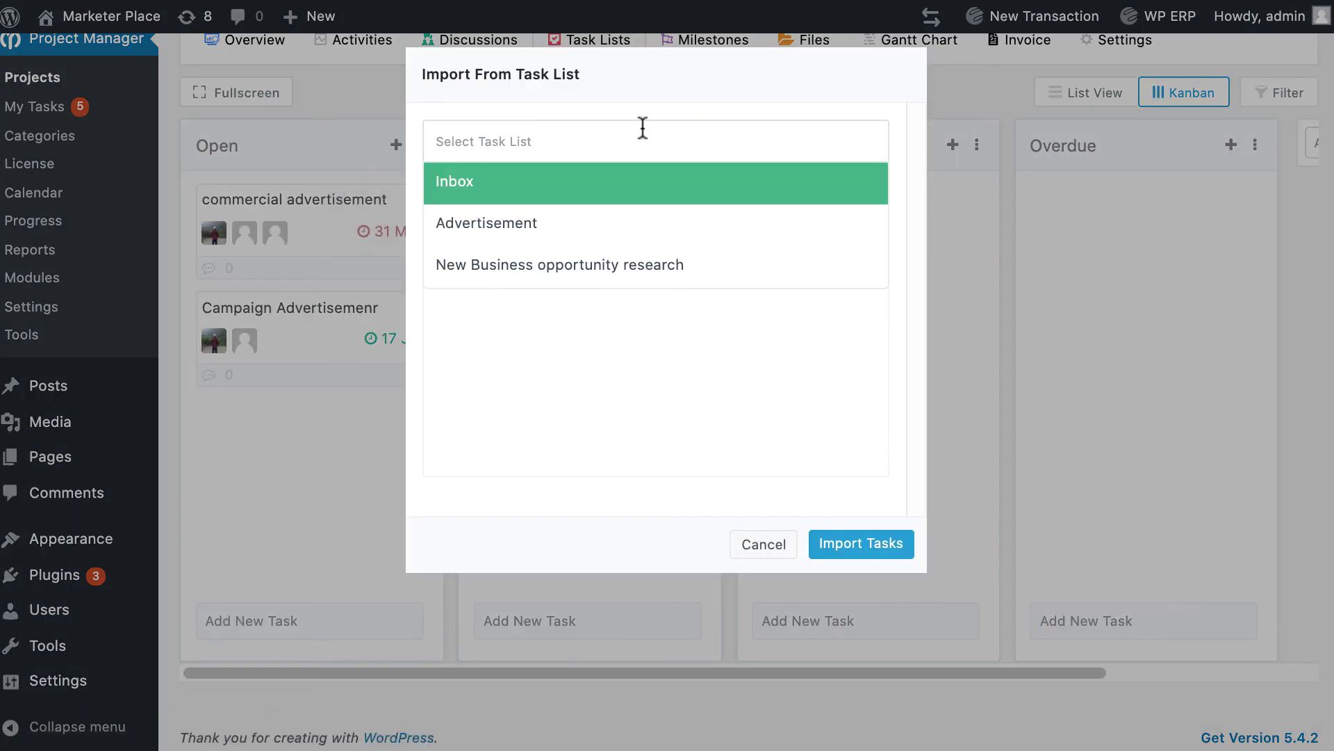
click(516, 272)
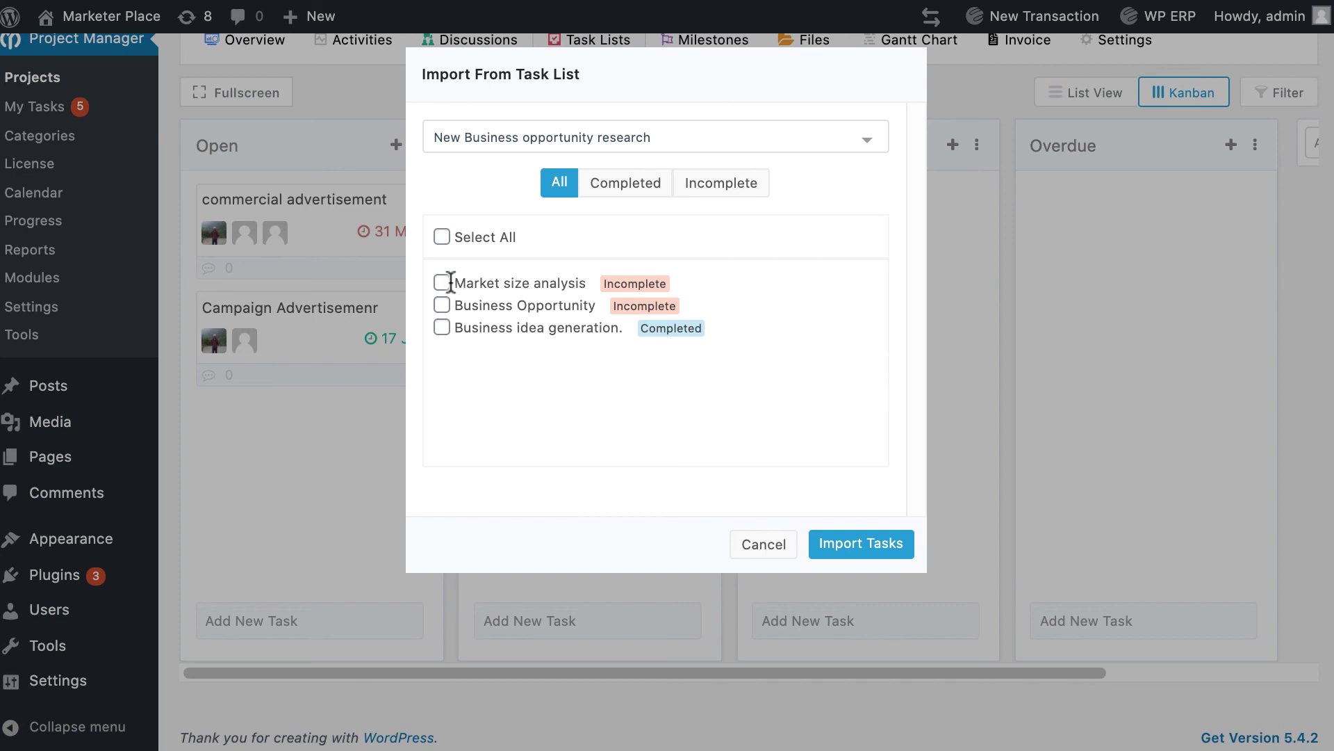
click(443, 284)
click(443, 328)
click(847, 541)
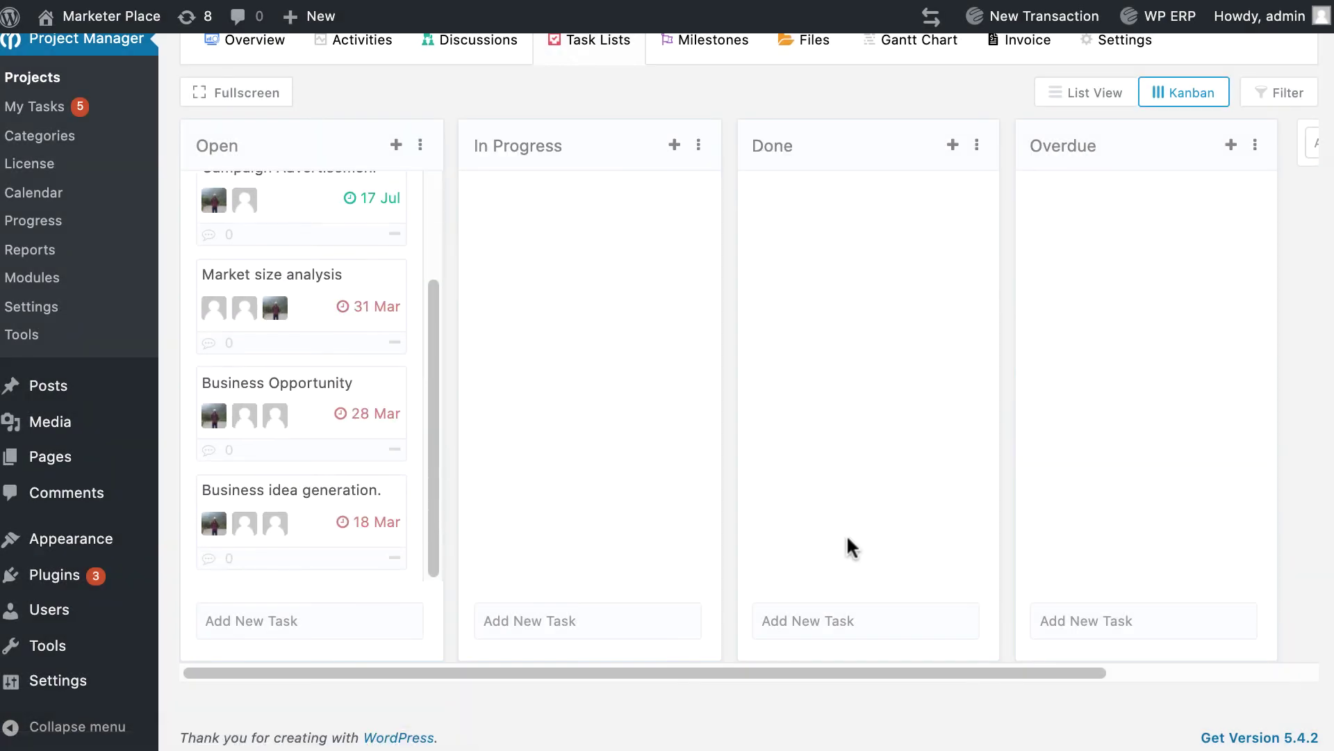
Scroll the Kanban board and page back to the top.
drag(488, 672, 431, 710)
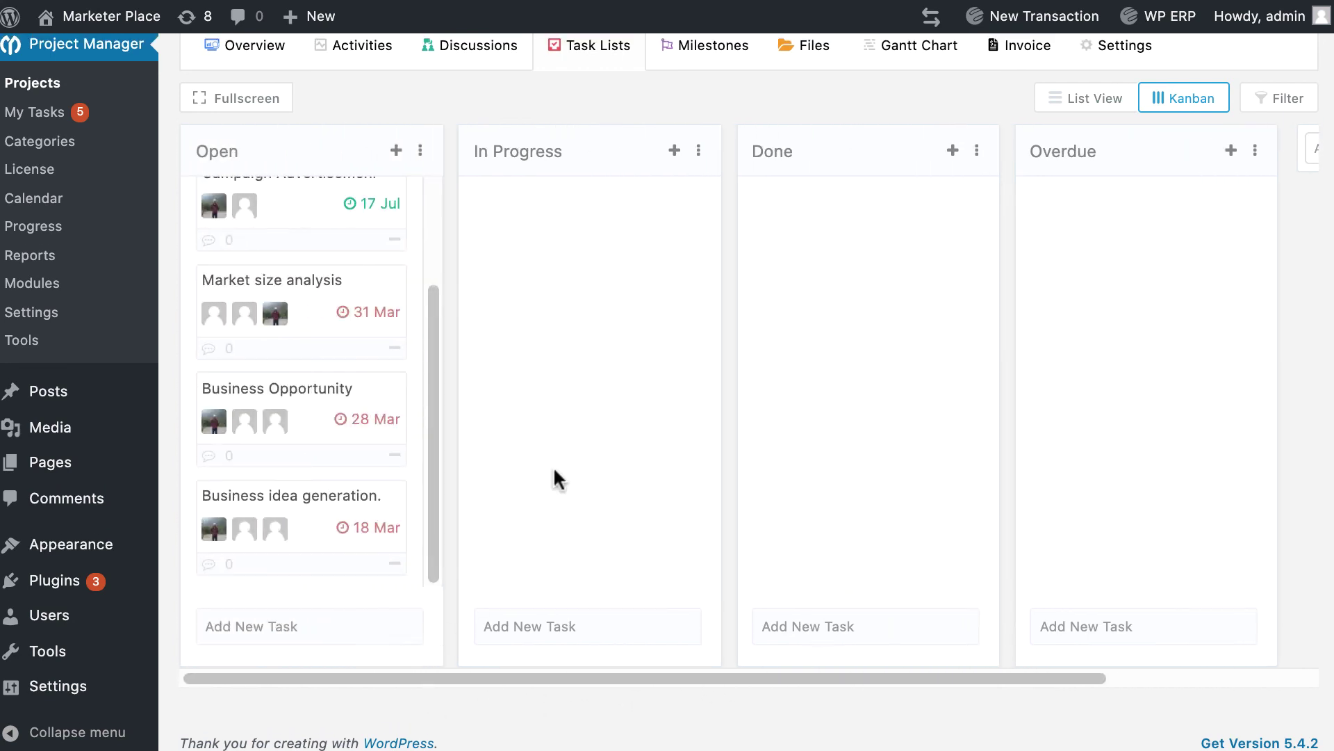
scroll(560, 455, up, 2)
scroll(264, 354, up, 3)
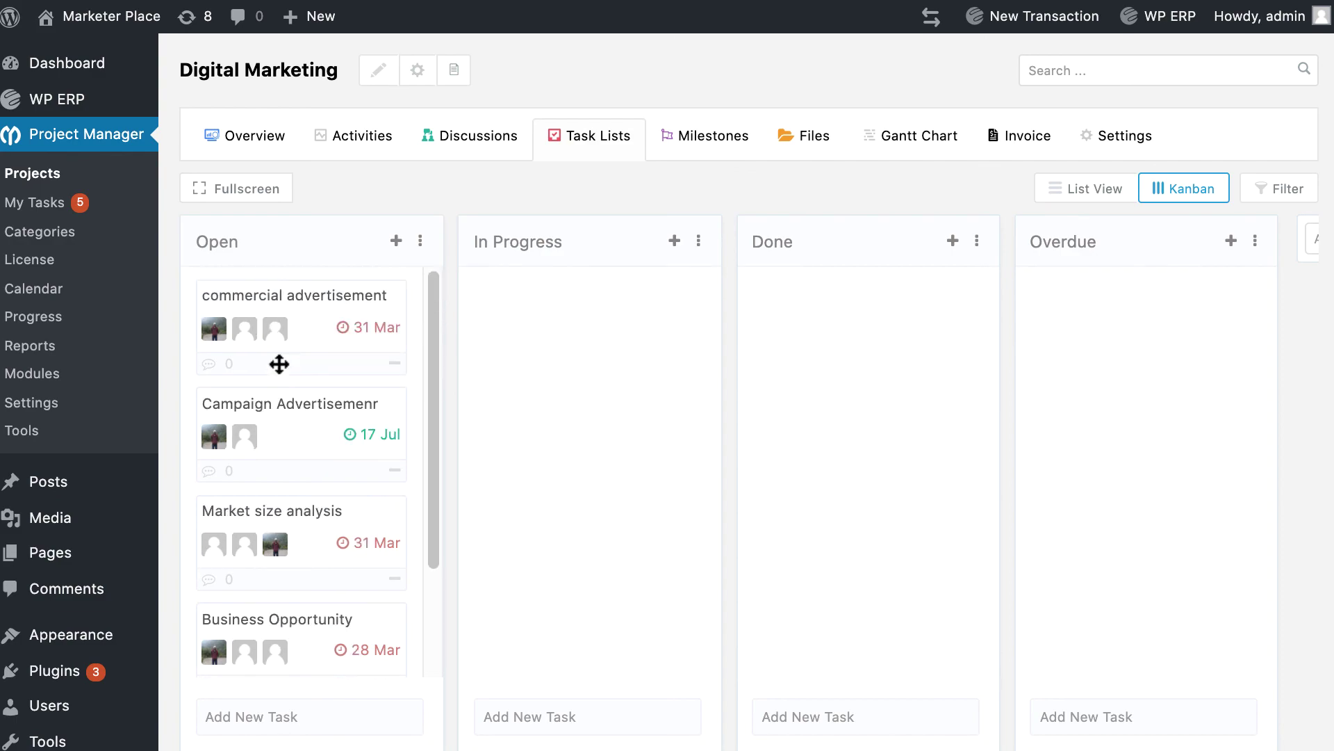